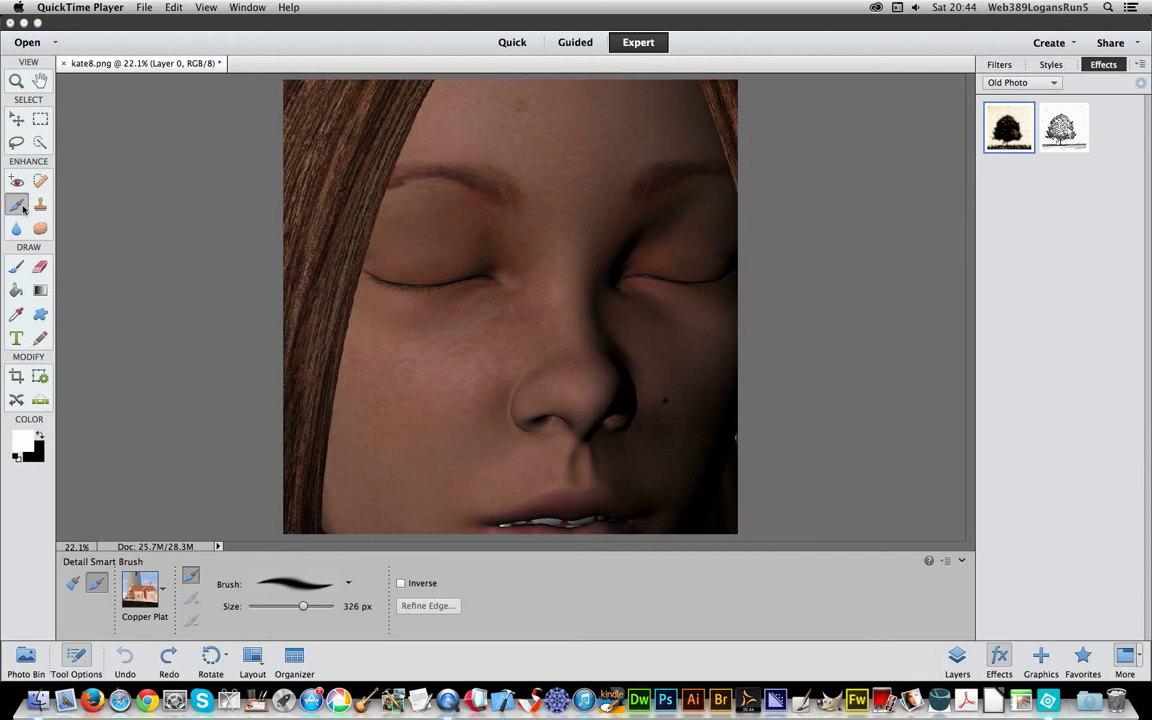
# Step: Show the Artistic smart-brush presets as a Small List: Oil Pastel, Pencil Sketch, Soft Flat Color
pyautogui.click(165, 594)
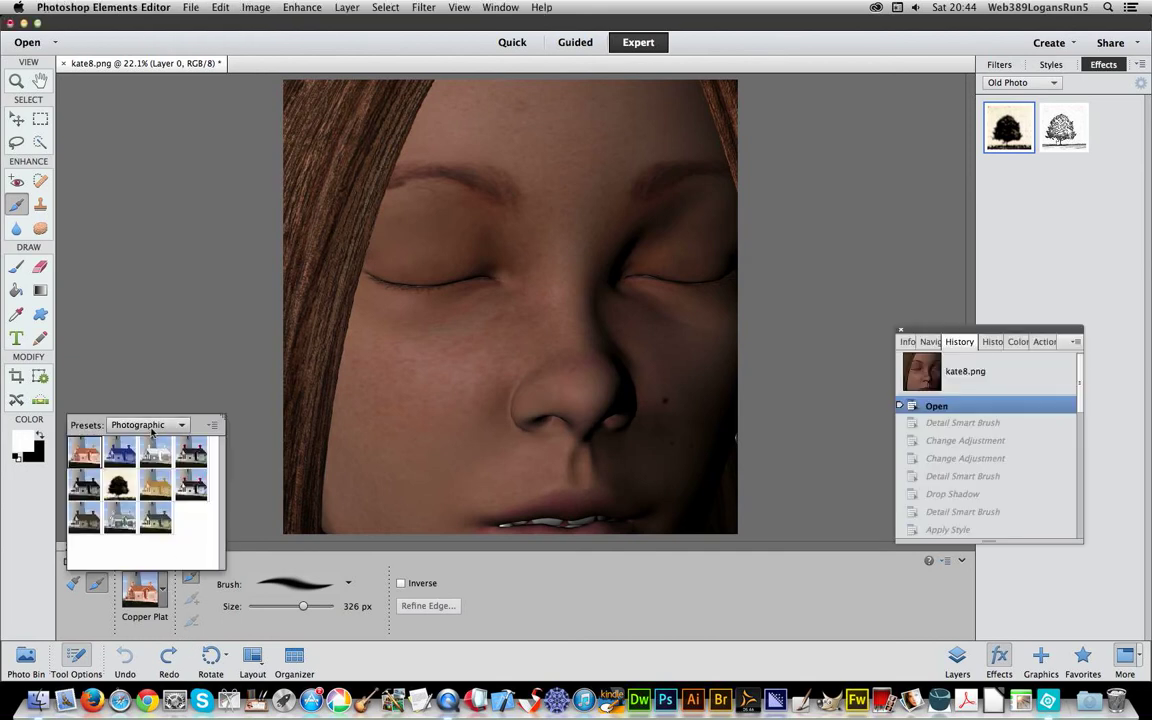
pyautogui.click(152, 424)
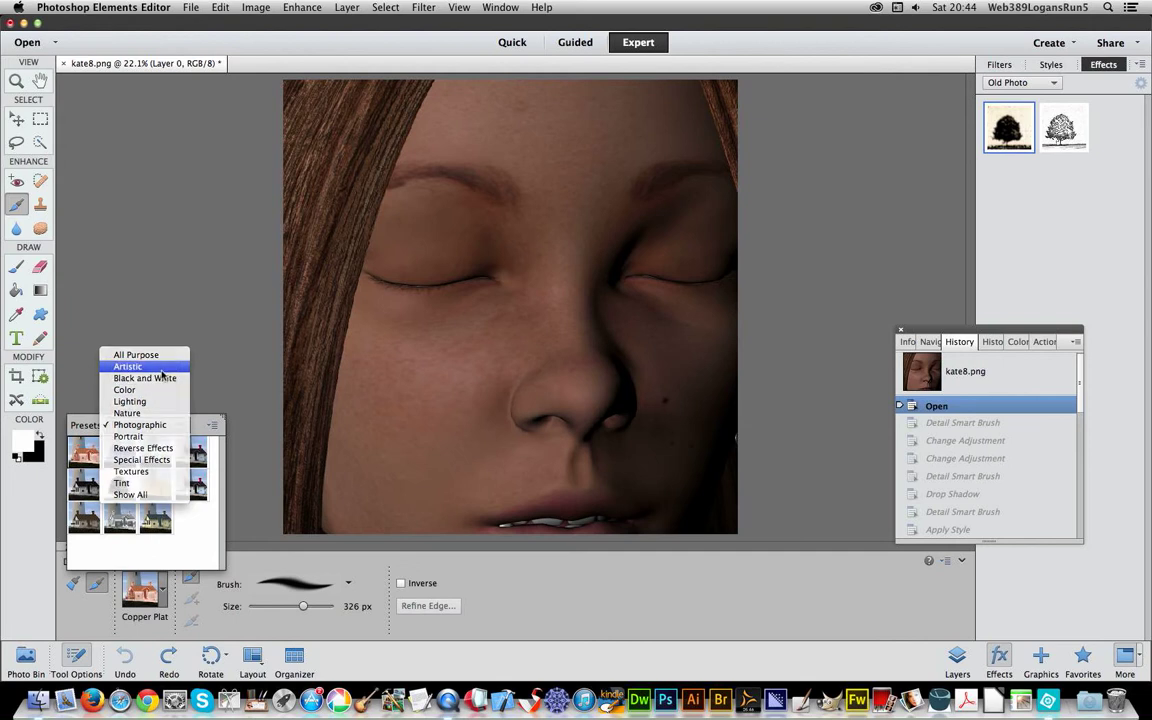
pyautogui.click(135, 366)
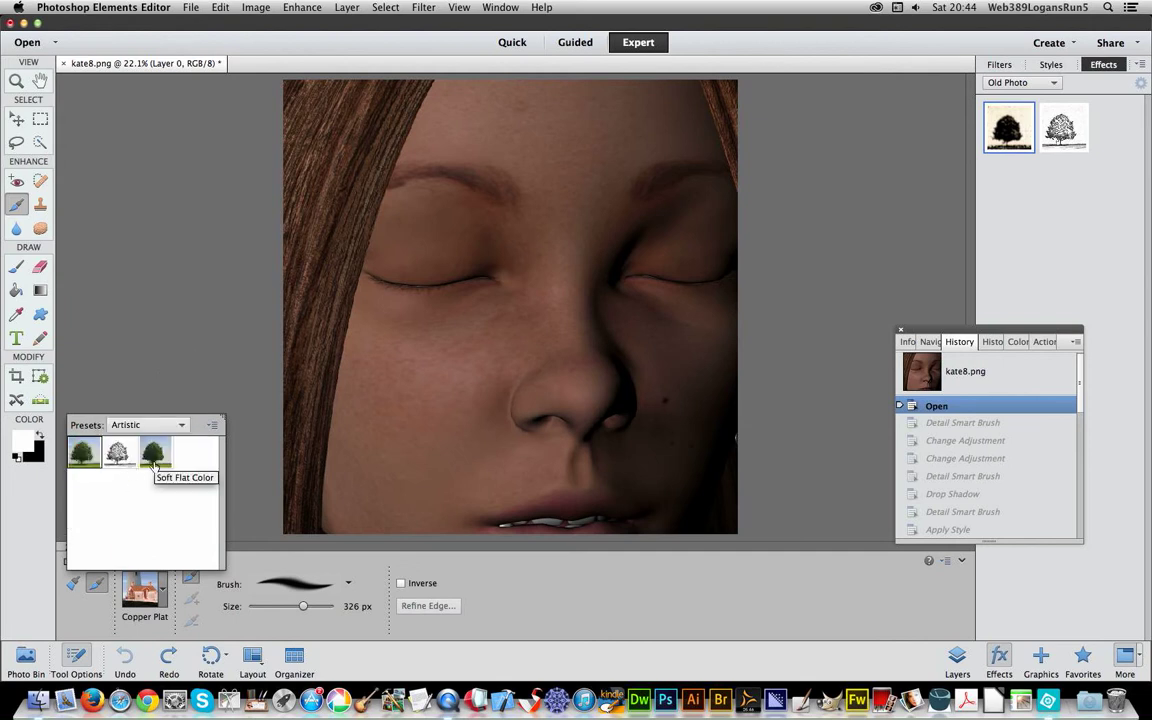
pyautogui.click(211, 426)
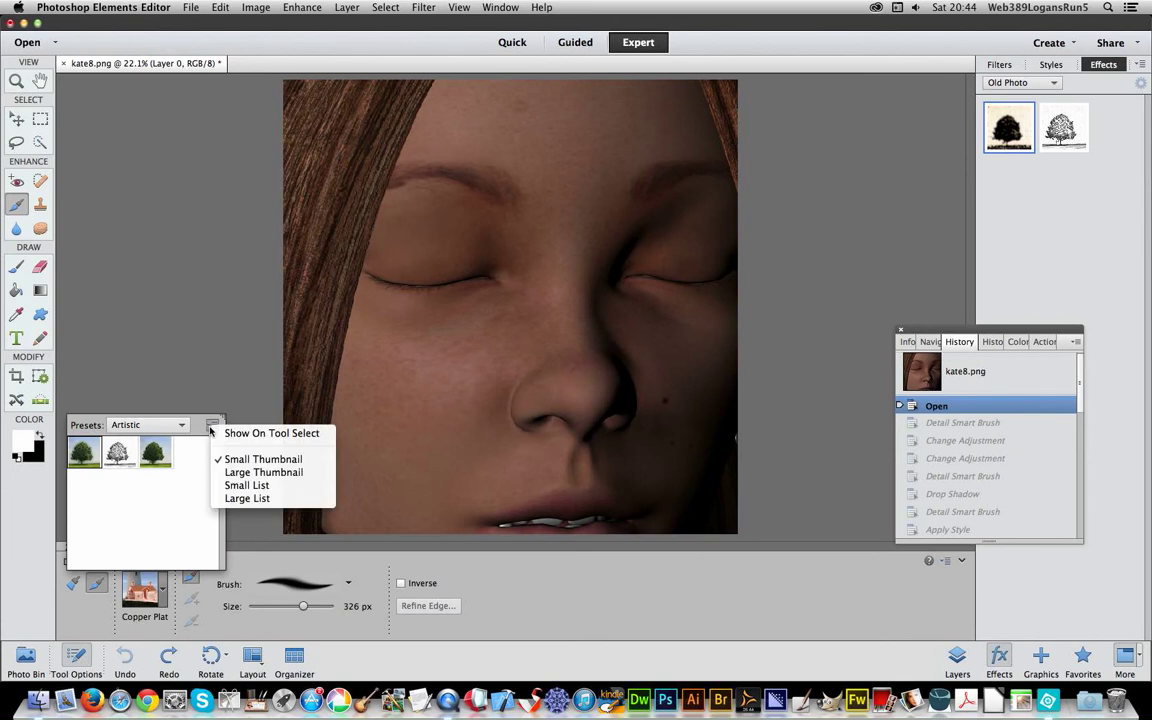
pyautogui.click(245, 485)
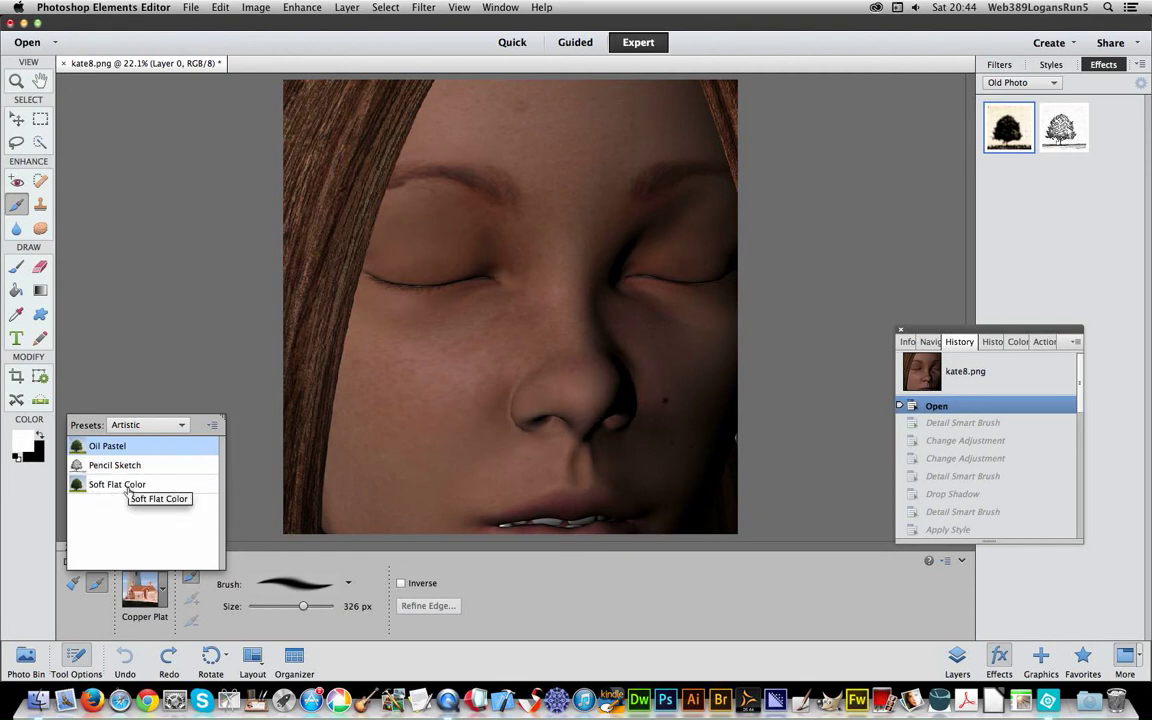
# Step: Choose the Nature Clouds preset and paint it across the left brow and cheek
pyautogui.click(160, 425)
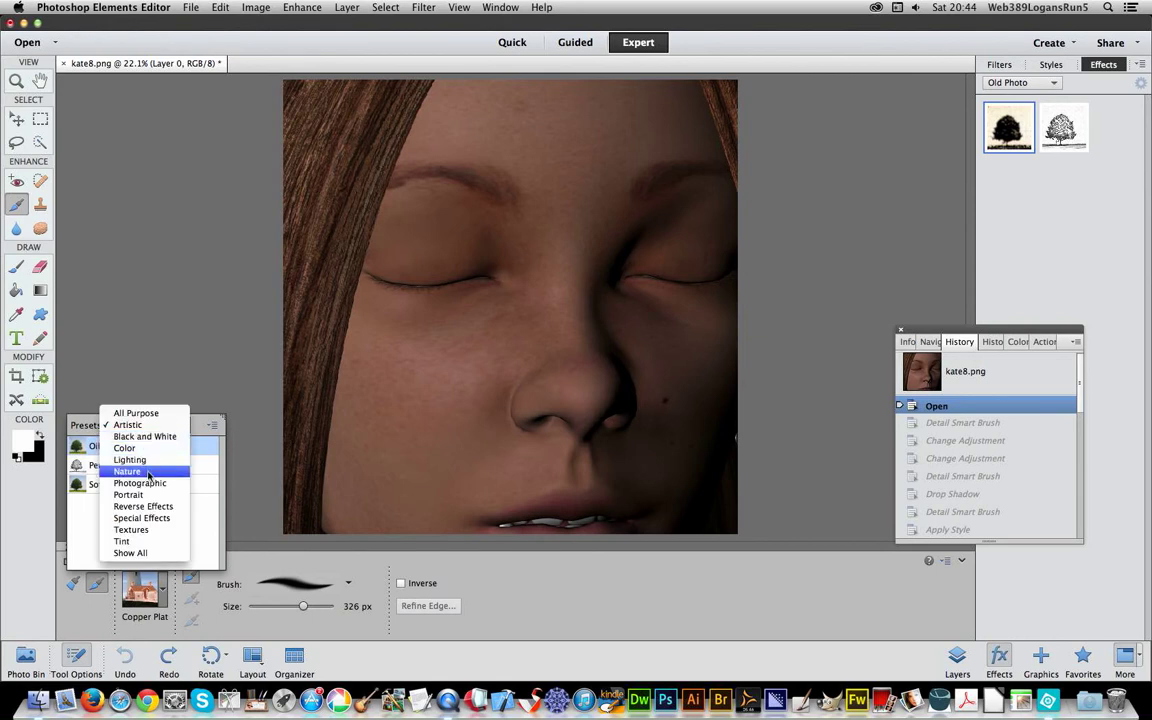
pyautogui.click(147, 472)
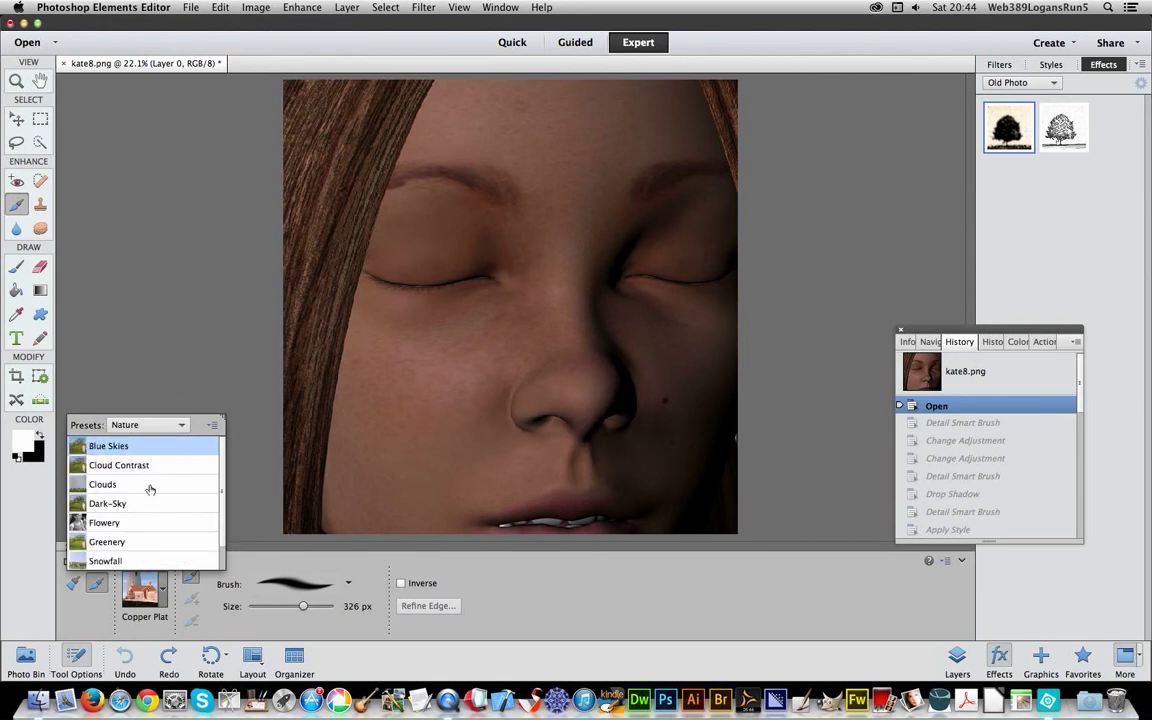
pyautogui.click(150, 486)
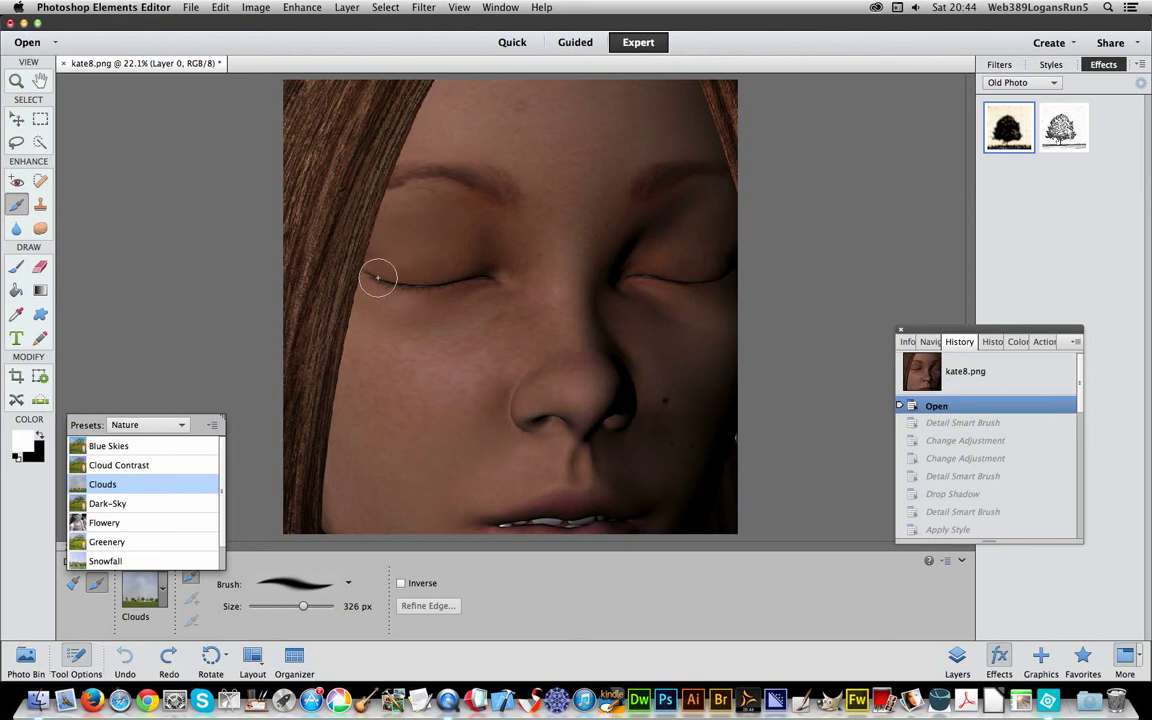
pyautogui.click(500, 245)
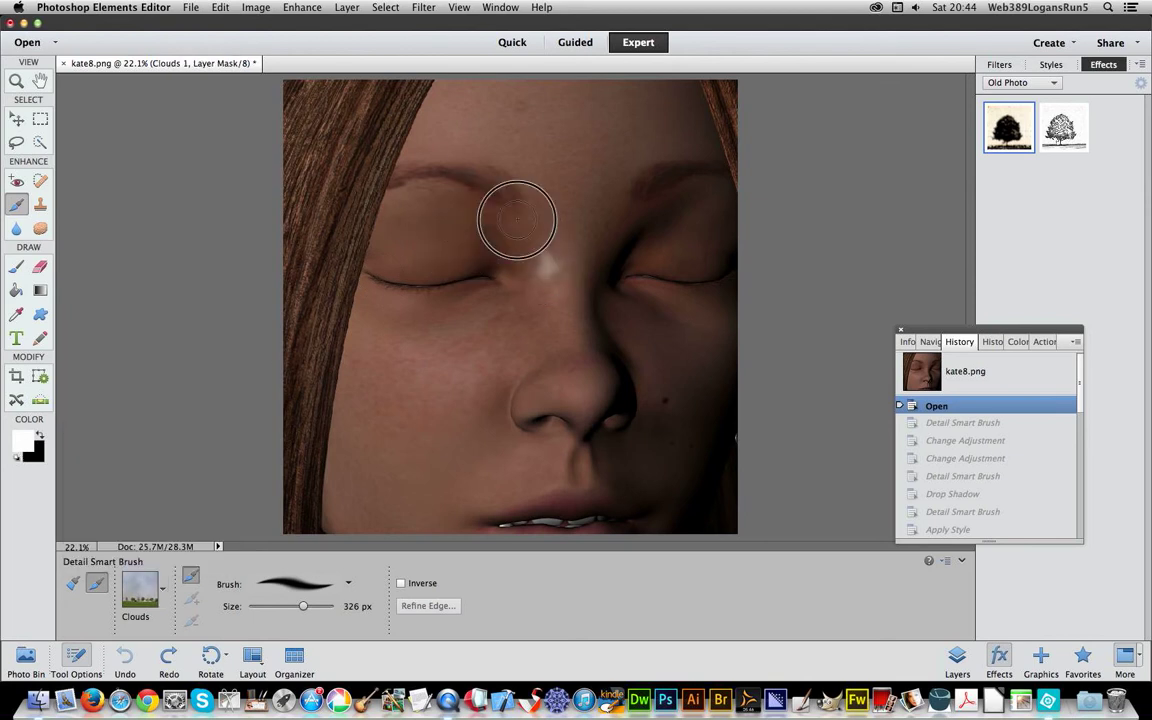
pyautogui.moveTo(517, 220)
pyautogui.mouseDown()
pyautogui.moveTo(496, 190)
pyautogui.moveTo(381, 198)
pyautogui.moveTo(354, 238)
pyautogui.moveTo(377, 269)
pyautogui.moveTo(366, 308)
pyautogui.moveTo(321, 376)
pyautogui.moveTo(334, 386)
pyautogui.moveTo(470, 381)
pyautogui.moveTo(449, 410)
pyautogui.moveTo(386, 432)
pyautogui.moveTo(327, 386)
pyautogui.moveTo(349, 470)
pyautogui.moveTo(550, 476)
pyautogui.moveTo(537, 442)
pyautogui.moveTo(495, 402)
pyautogui.mouseUp()
# Step: Try the Flowery, Dark-Sky and Snowfall effects on the stroke, then return to Clouds
pyautogui.click(163, 590)
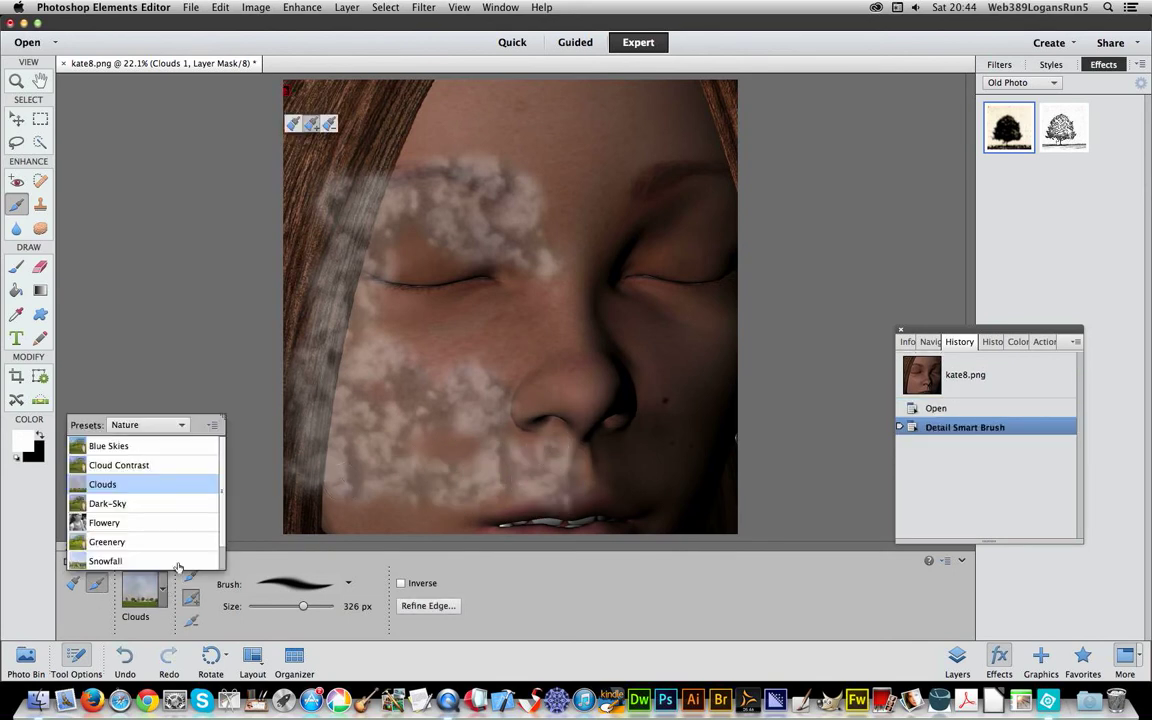
pyautogui.click(129, 524)
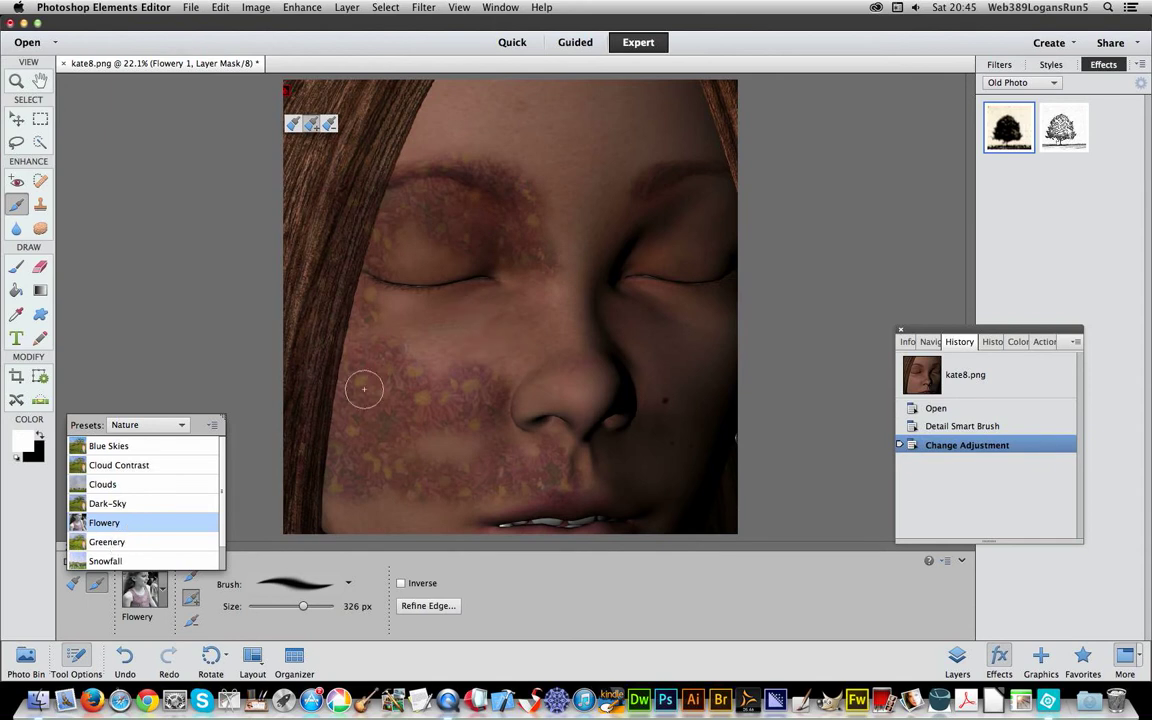
pyautogui.doubleClick(98, 504)
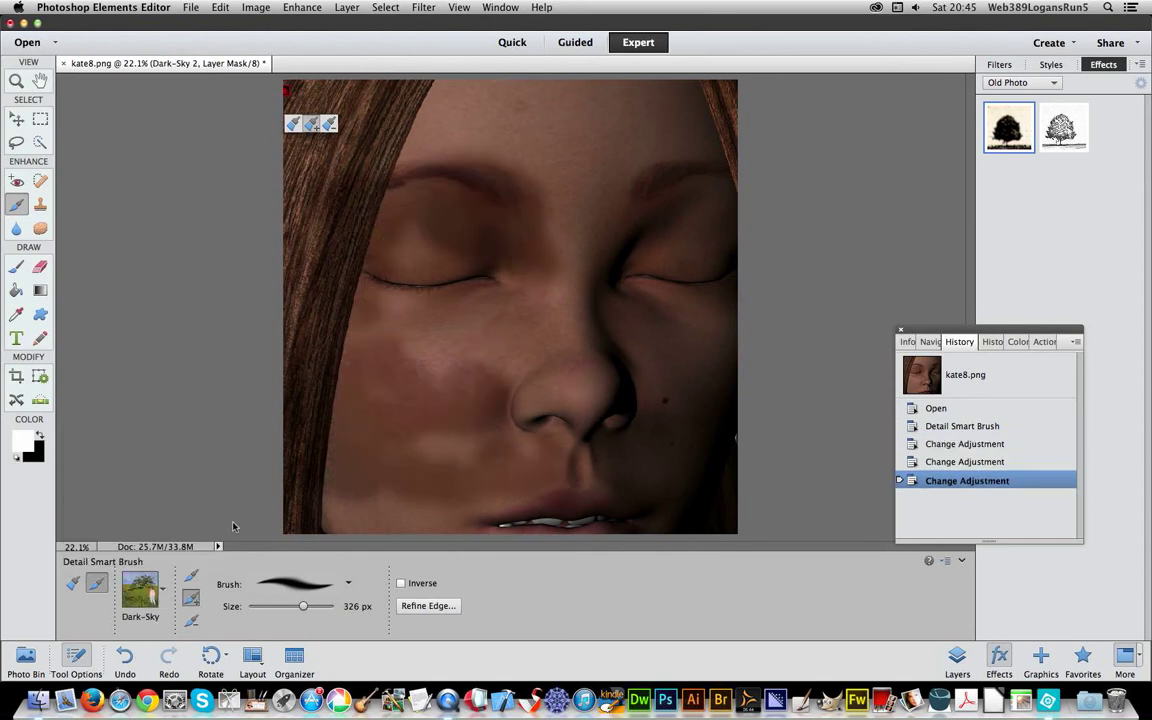
pyautogui.click(156, 594)
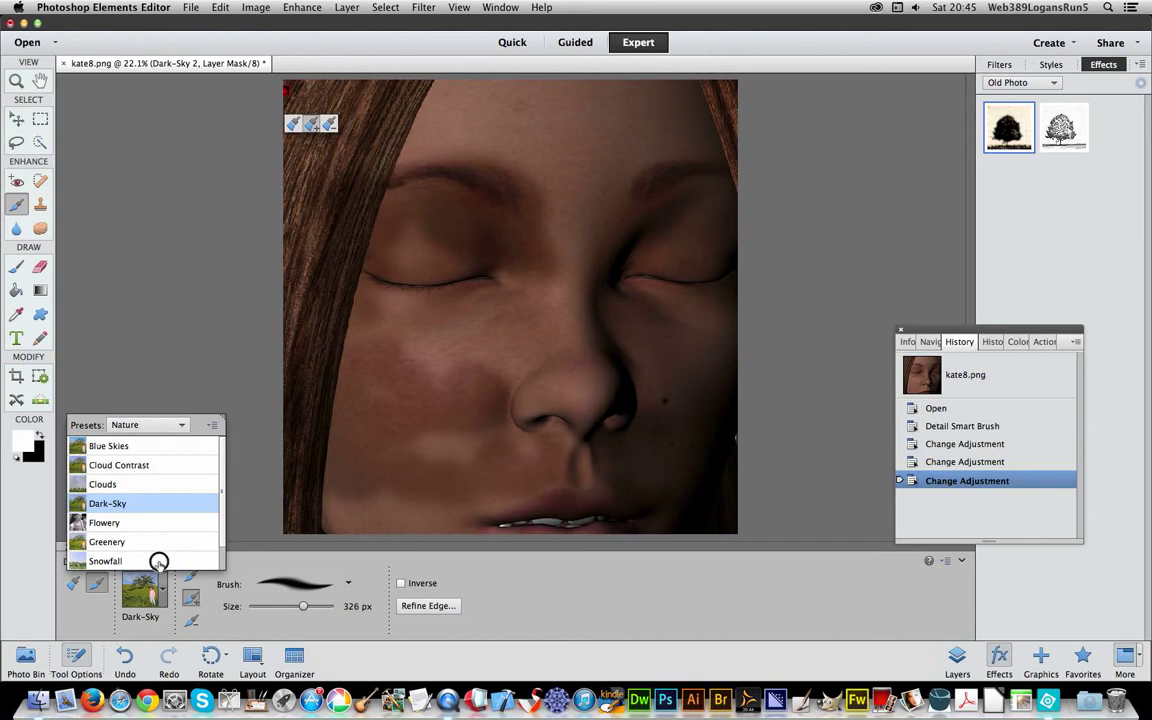
pyautogui.doubleClick(158, 561)
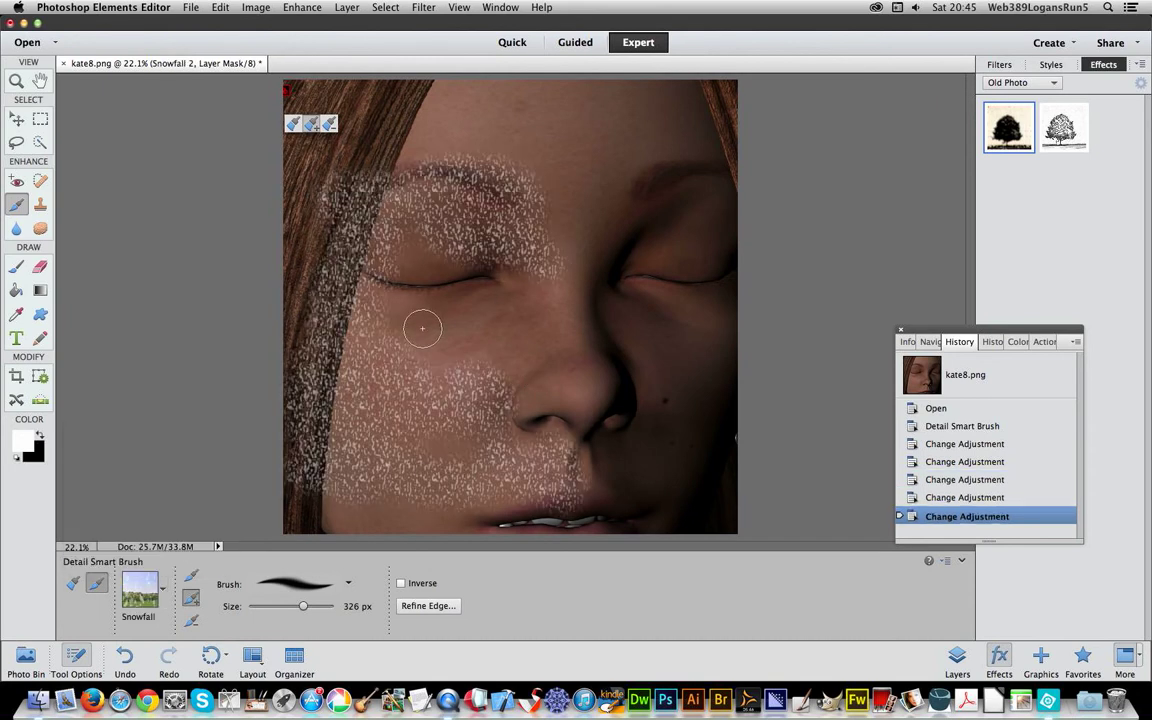
pyautogui.click(158, 592)
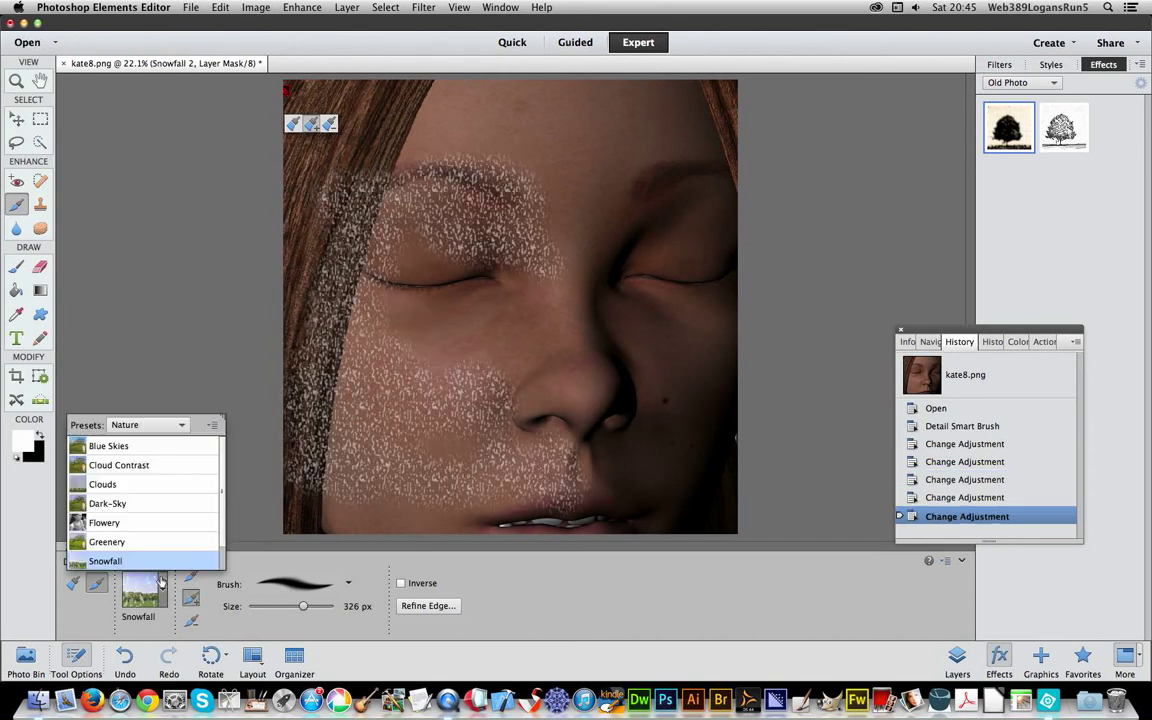
pyautogui.click(118, 484)
# Step: Pick the Reverse – black and white preset and start a new smart-brush area on the face
pyautogui.click(147, 425)
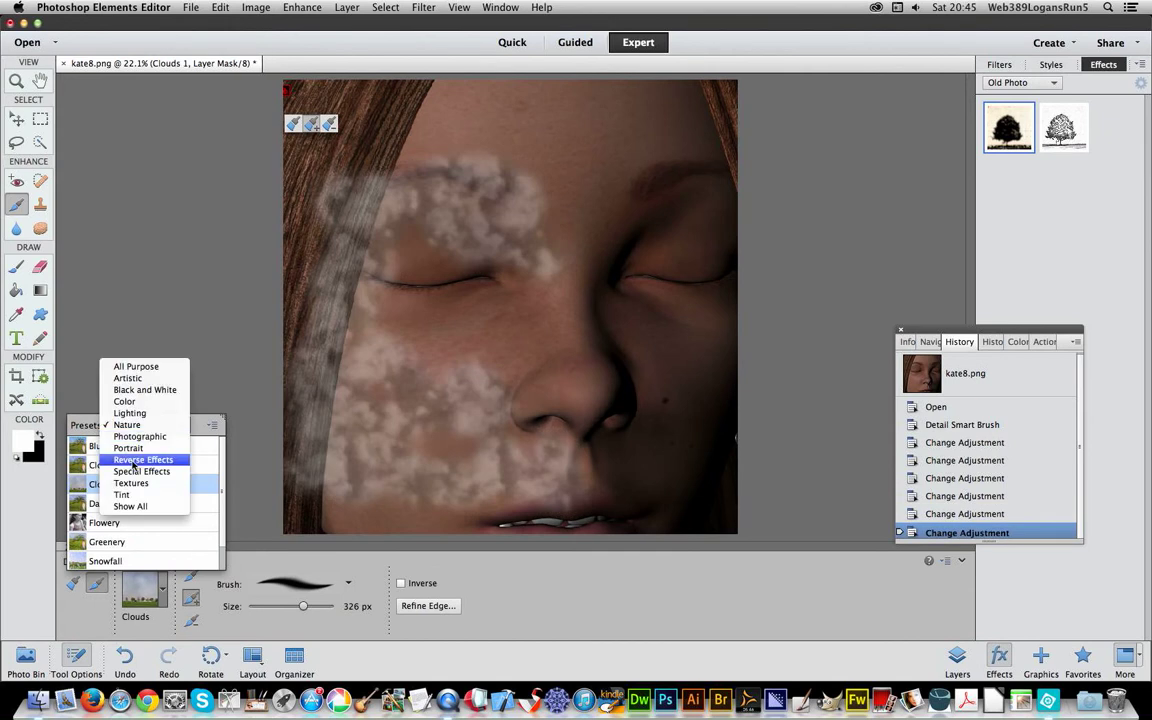
pyautogui.click(136, 462)
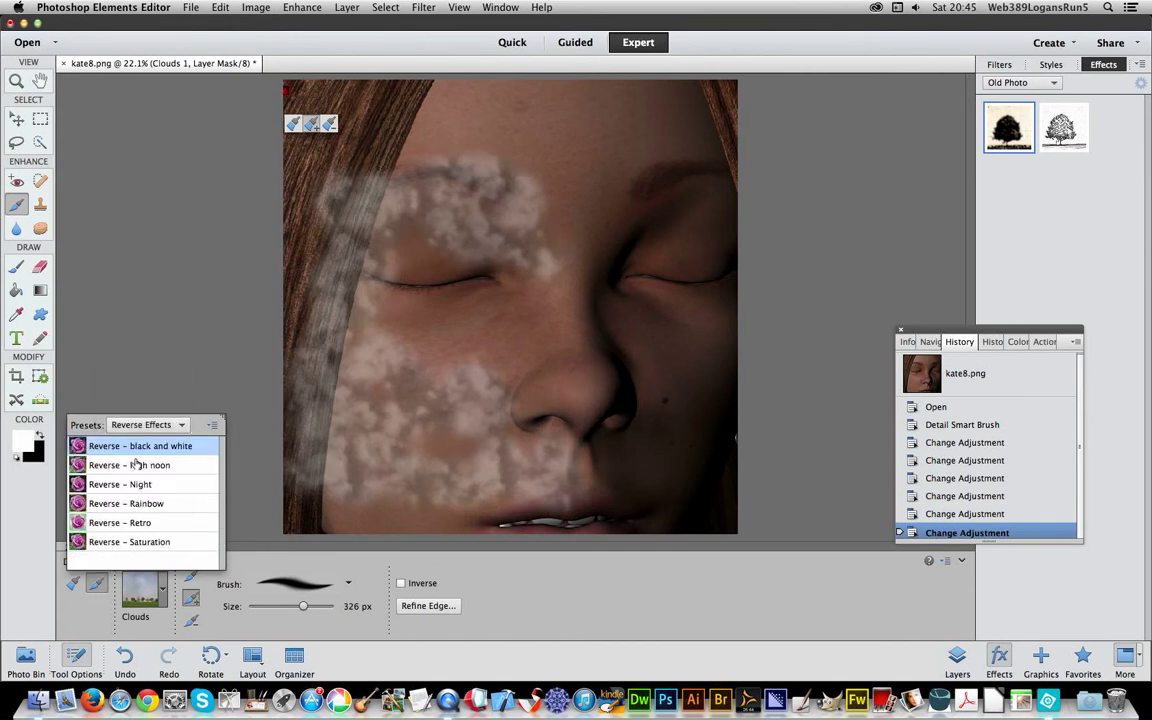
pyautogui.click(405, 375)
pyautogui.click(397, 376)
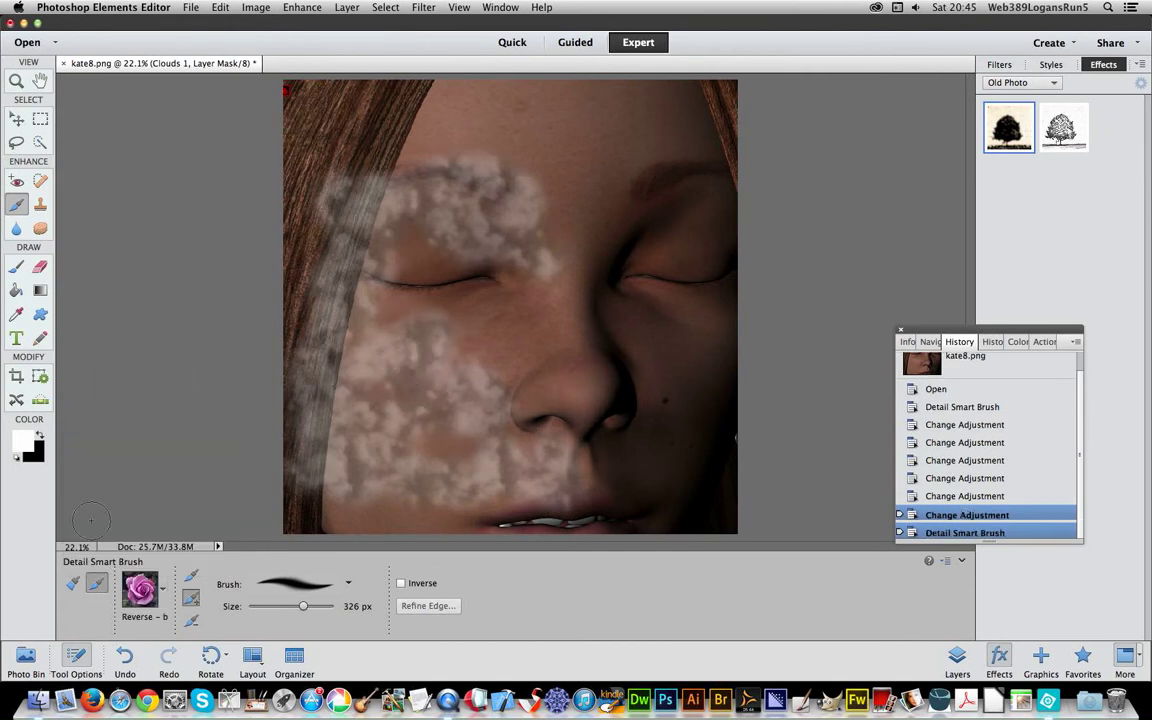
# Step: Switch the effect to Reverse – Night and paint it onto the cheek
pyautogui.click(158, 592)
pyautogui.click(120, 484)
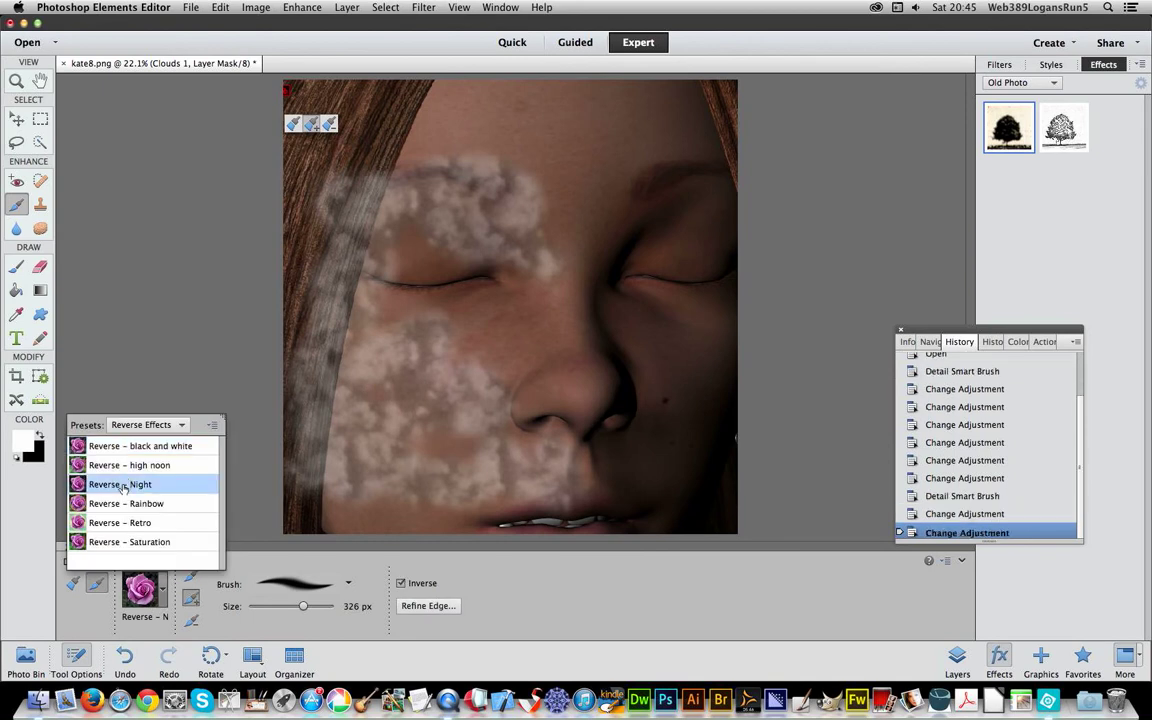
pyautogui.click(433, 355)
pyautogui.click(424, 342)
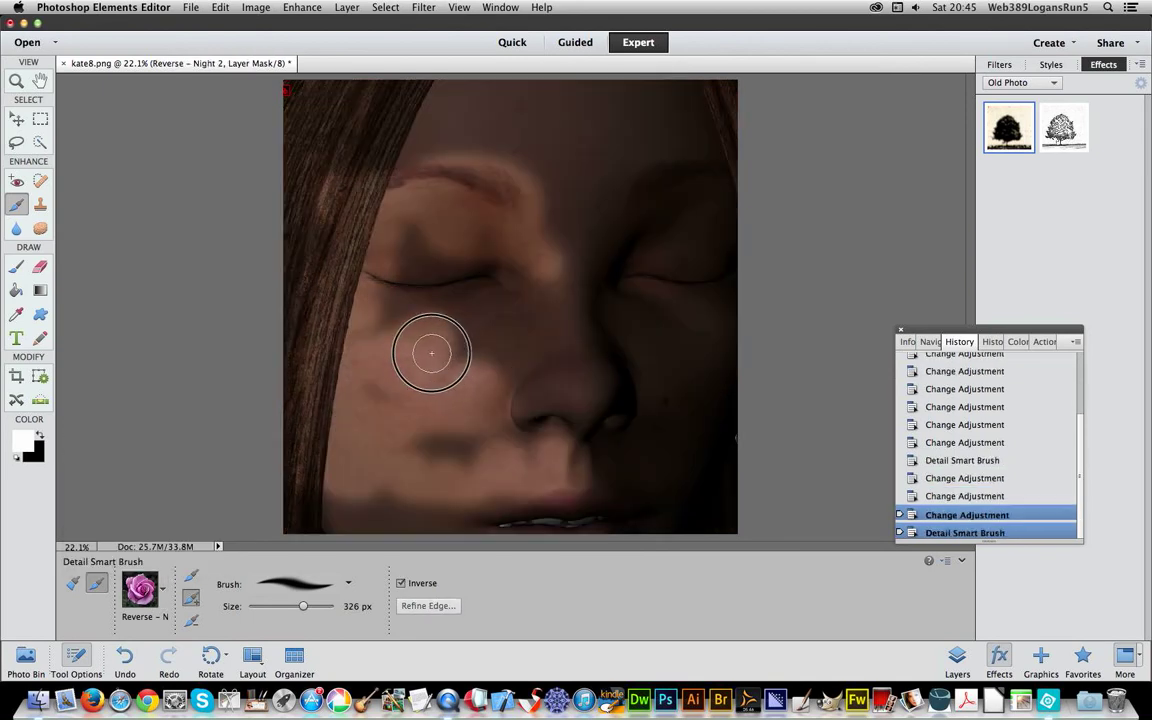
pyautogui.click(424, 342)
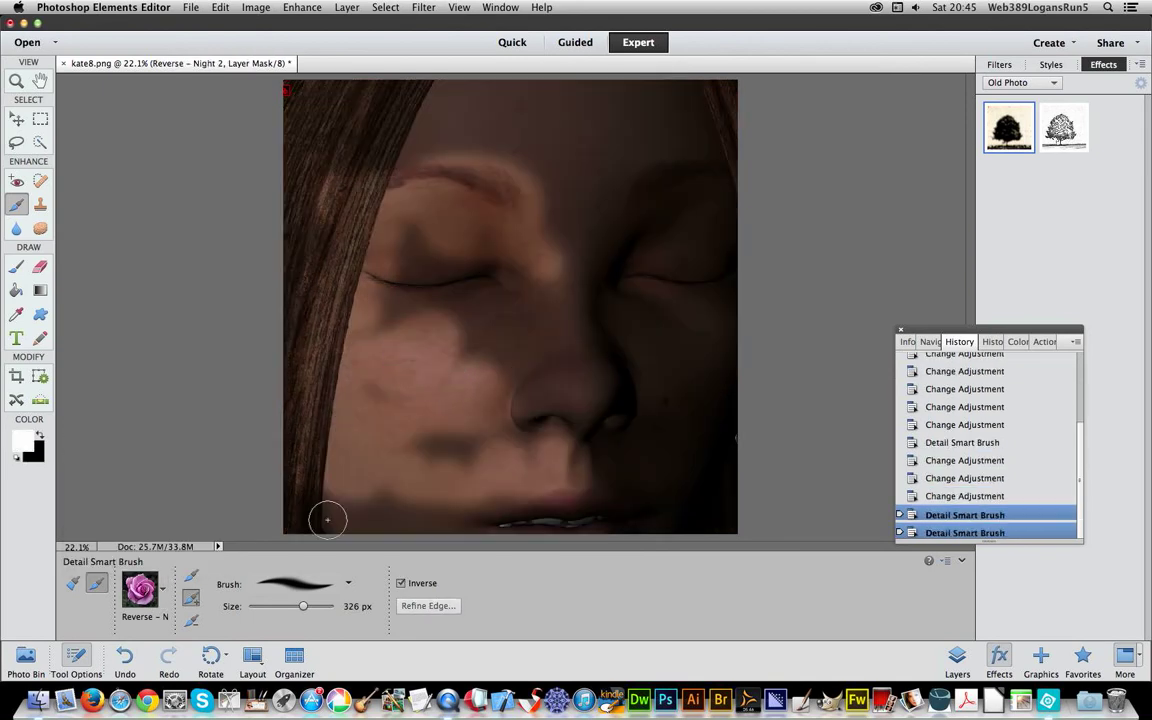
# Step: Keep Default Brushes as the brush library and display the Sketch filter thumbnails
pyautogui.click(348, 582)
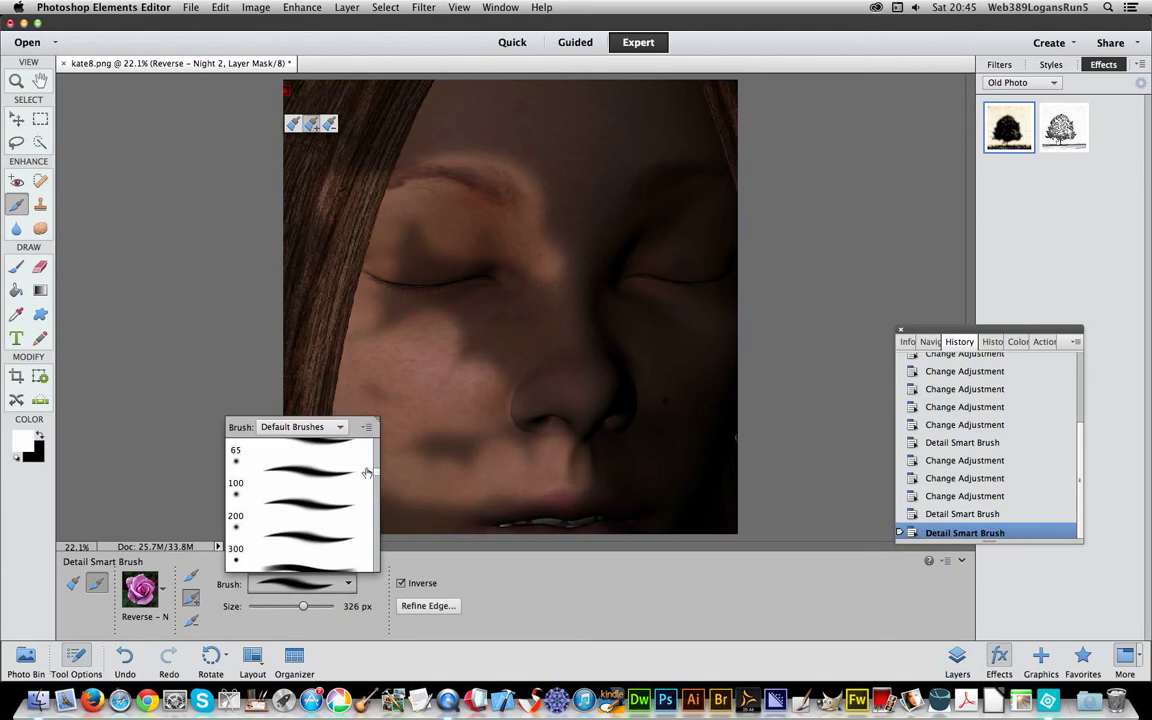
pyautogui.click(296, 427)
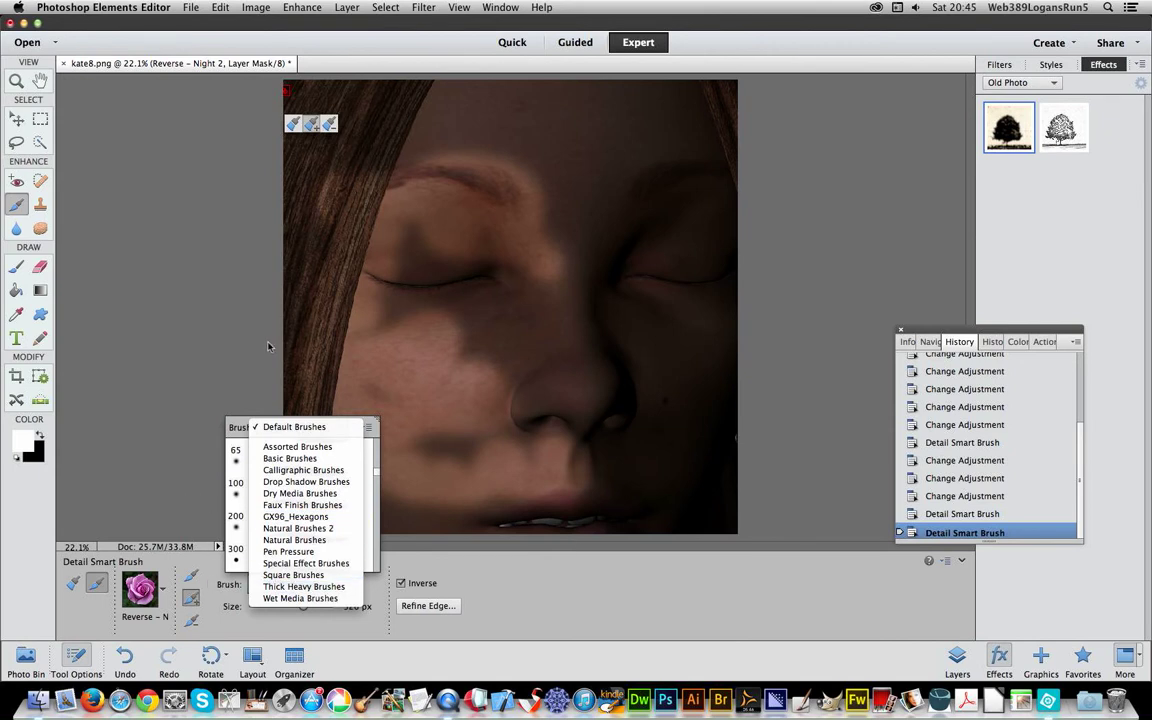
pyautogui.click(412, 68)
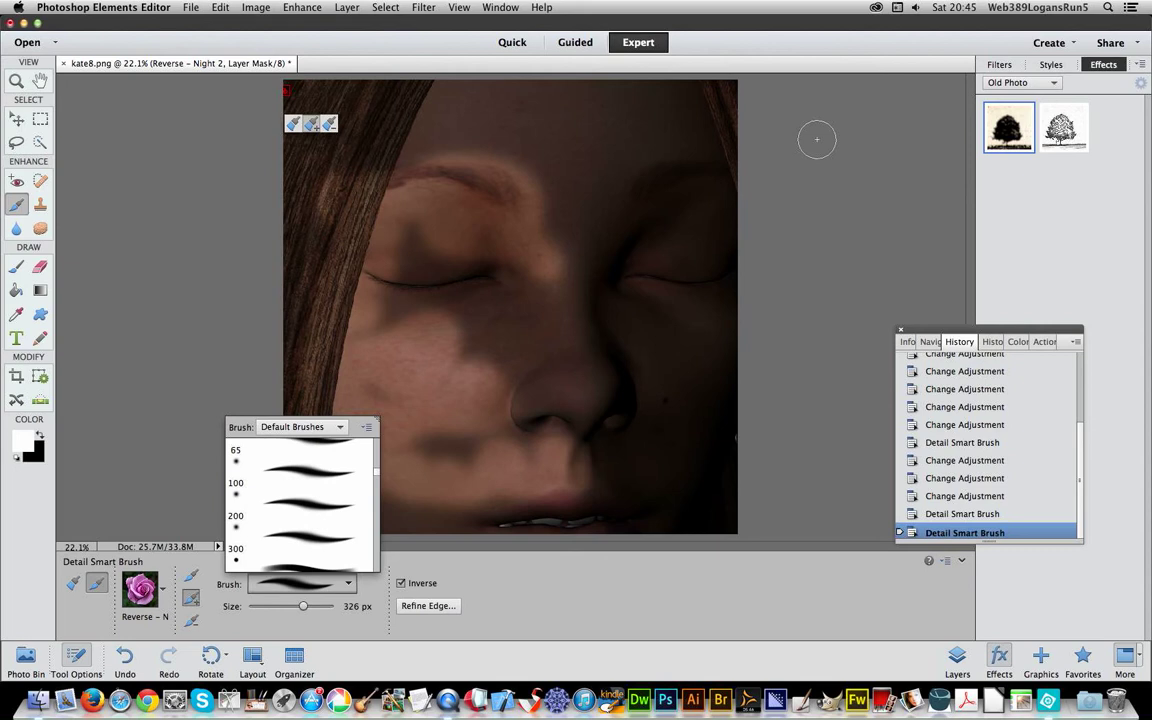
pyautogui.click(999, 65)
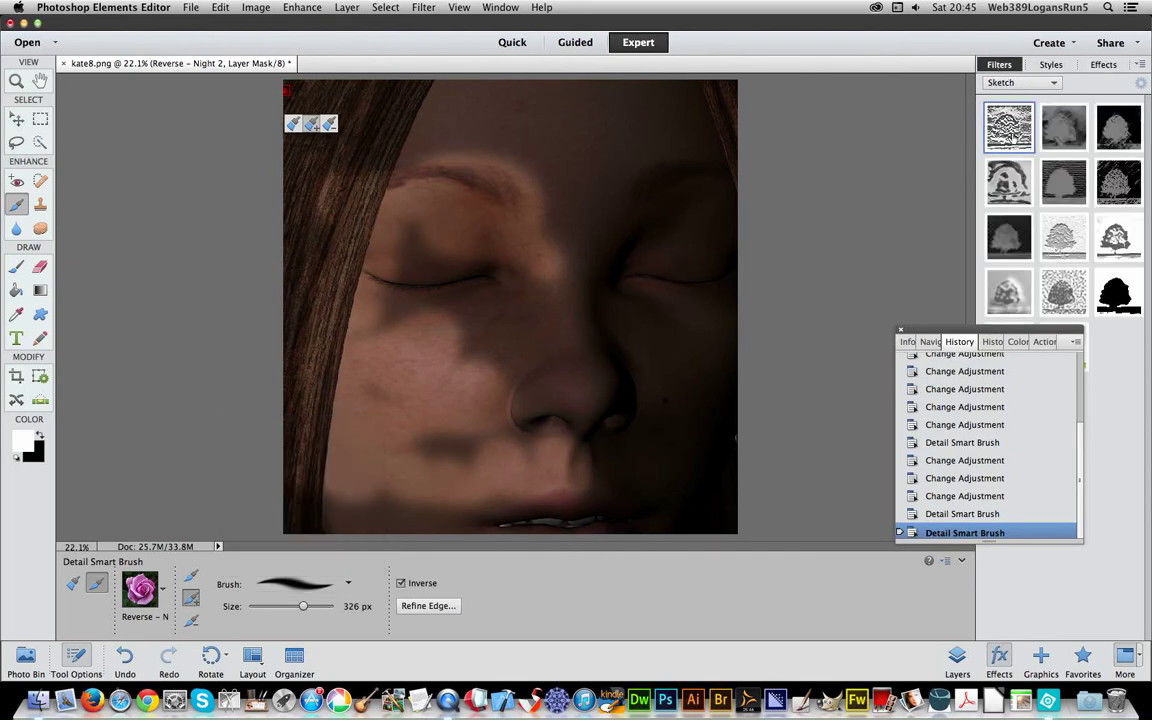
# Step: Apply the Bas Relief, Reticulation and Graphic Pen sketch filters in sequence
pyautogui.doubleClick(1009, 127)
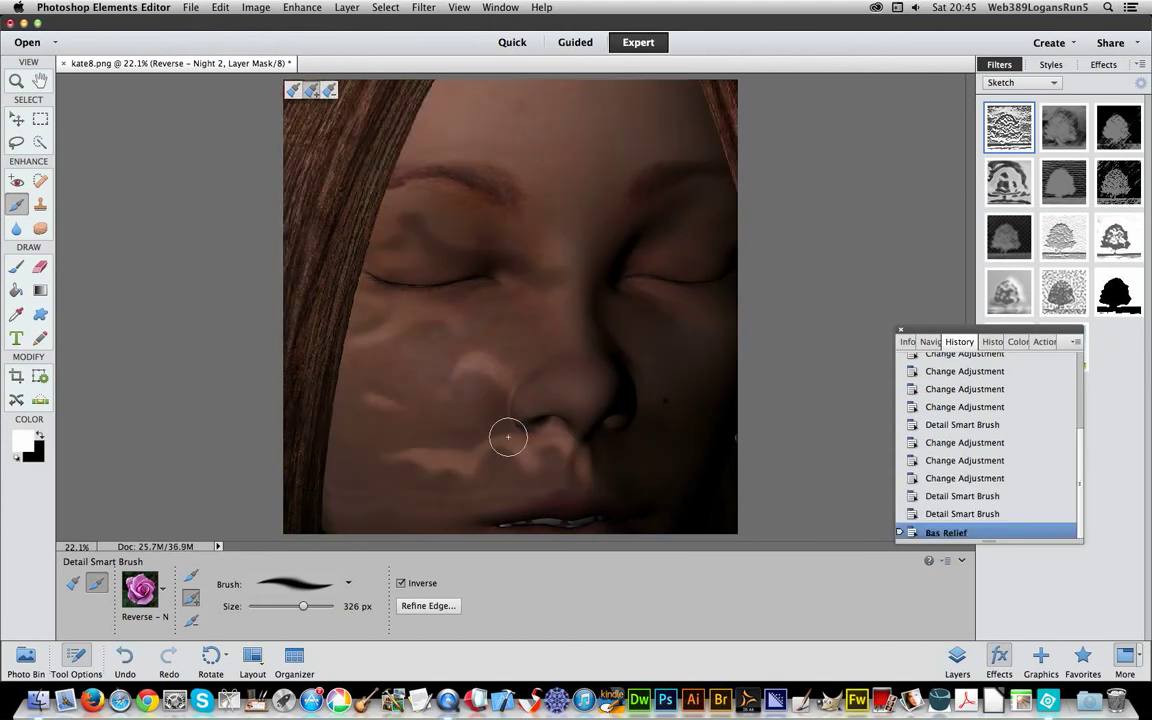
pyautogui.doubleClick(1058, 296)
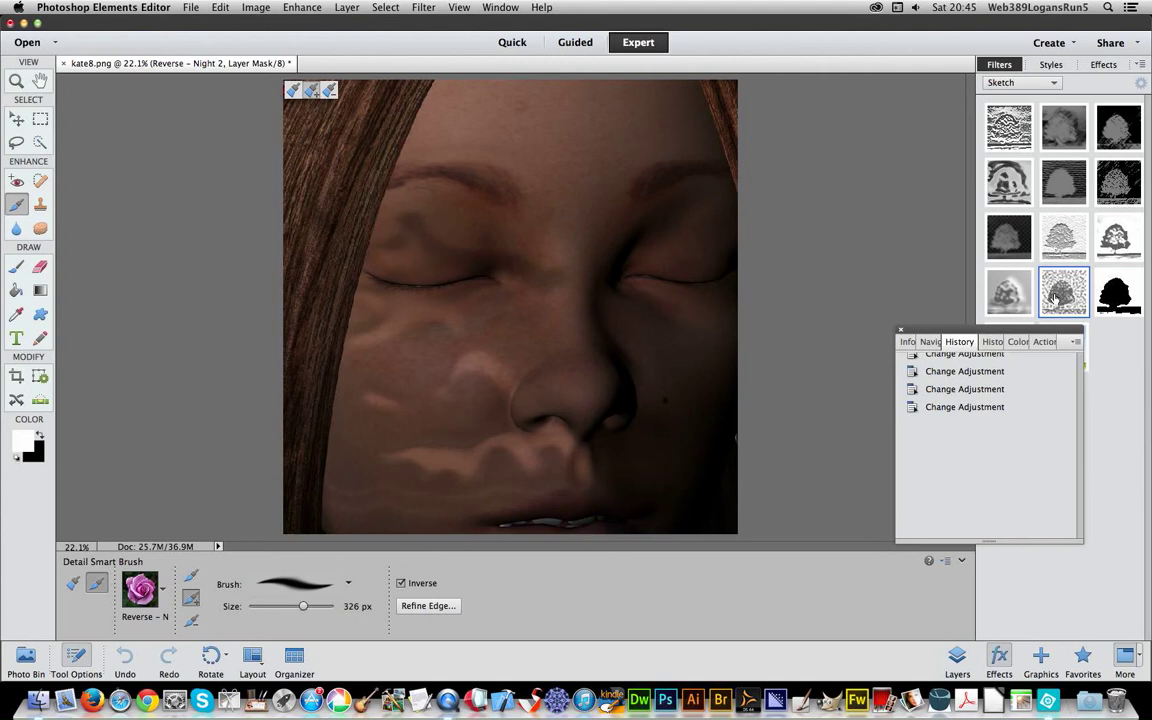
pyautogui.doubleClick(1116, 193)
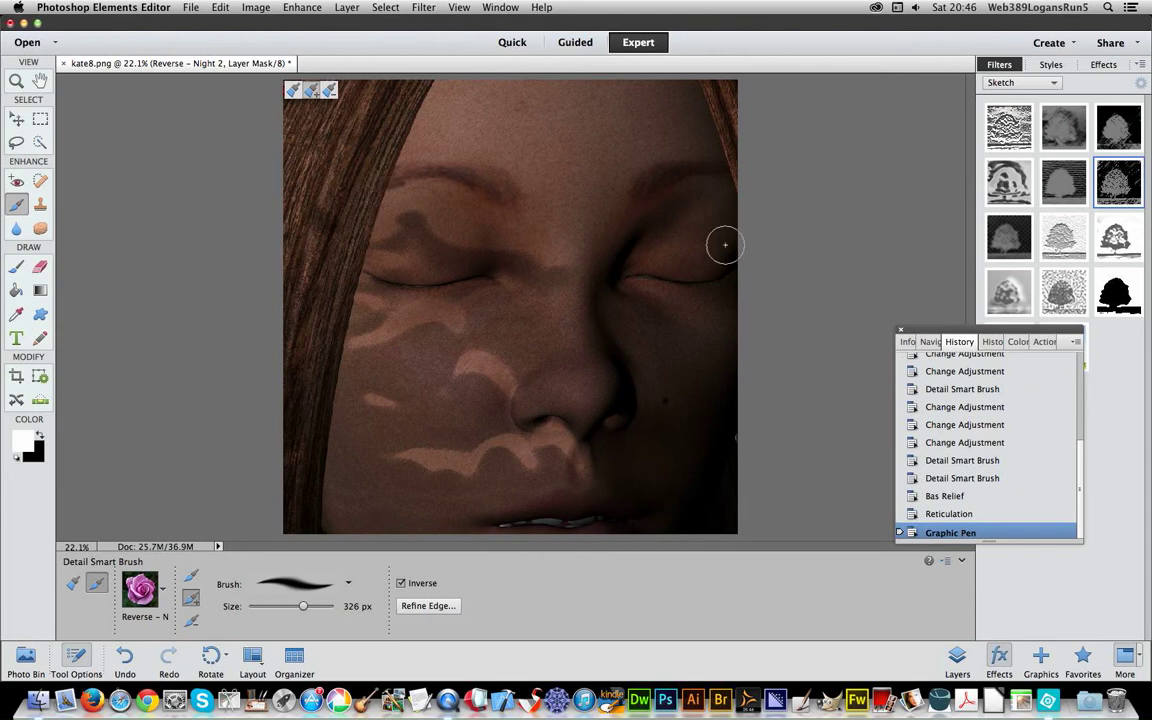
# Step: Apply Add Noise from the Noise filter category
pyautogui.click(1015, 82)
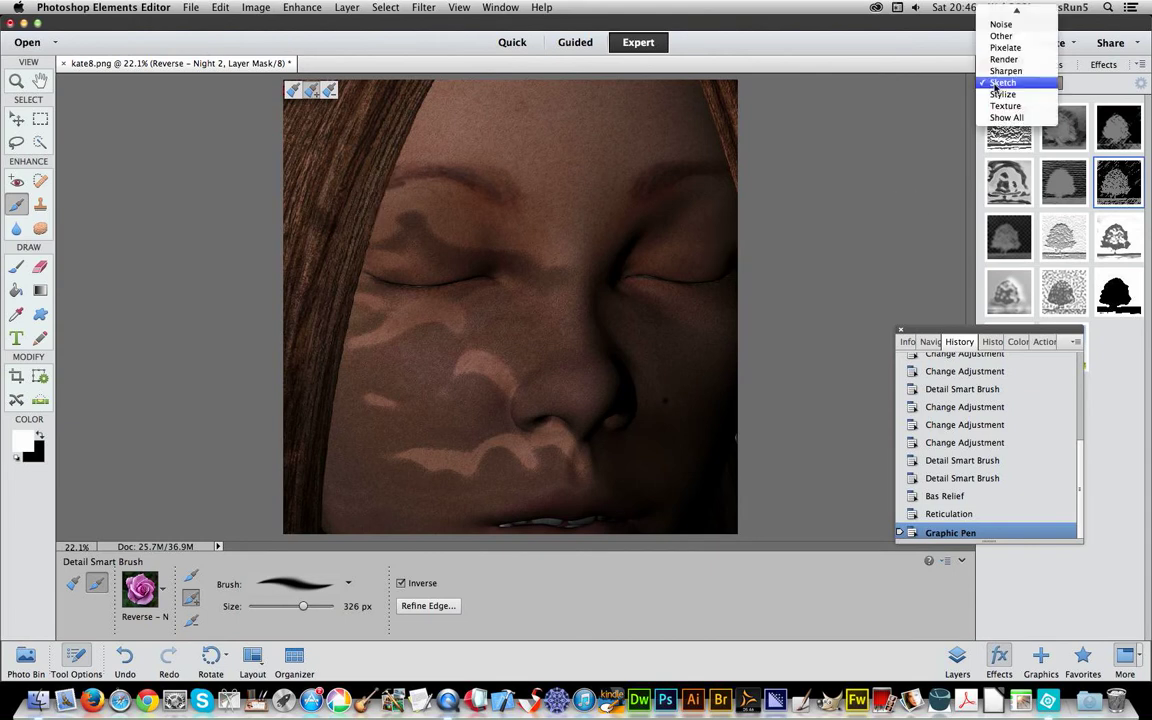
pyautogui.click(1000, 25)
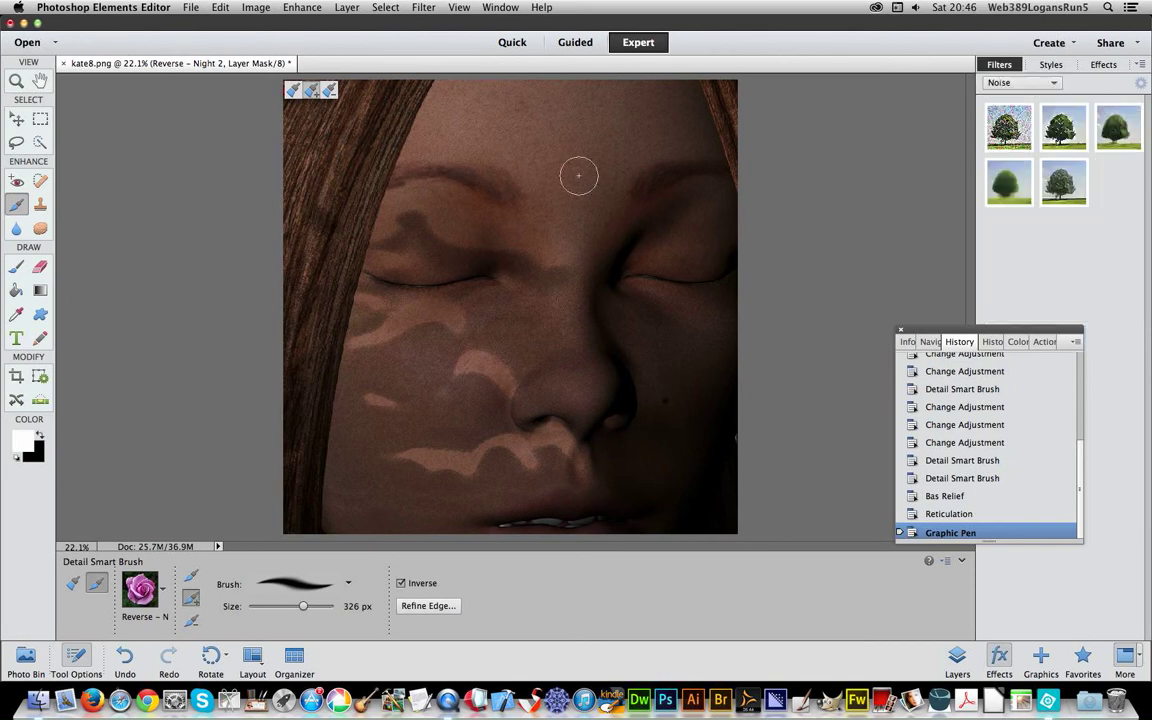
pyautogui.click(998, 140)
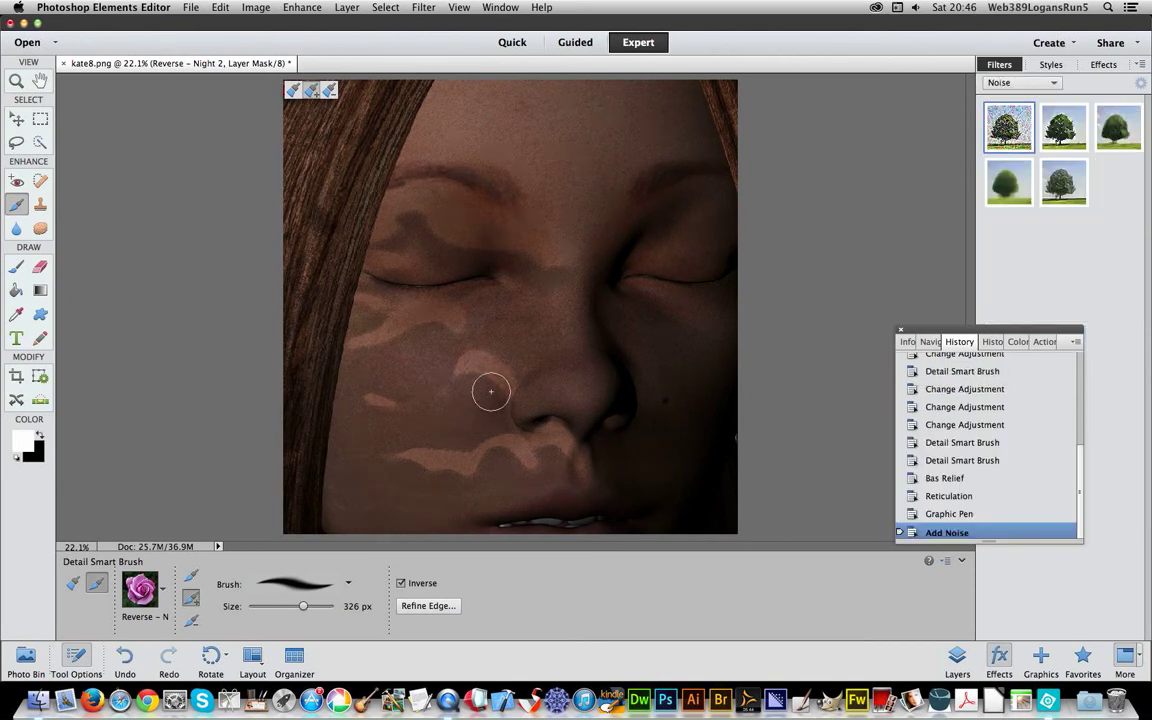
# Step: Change the smart-brush effect to the Photographic Cyanotype preset, then apply Add Noise again
pyautogui.click(155, 587)
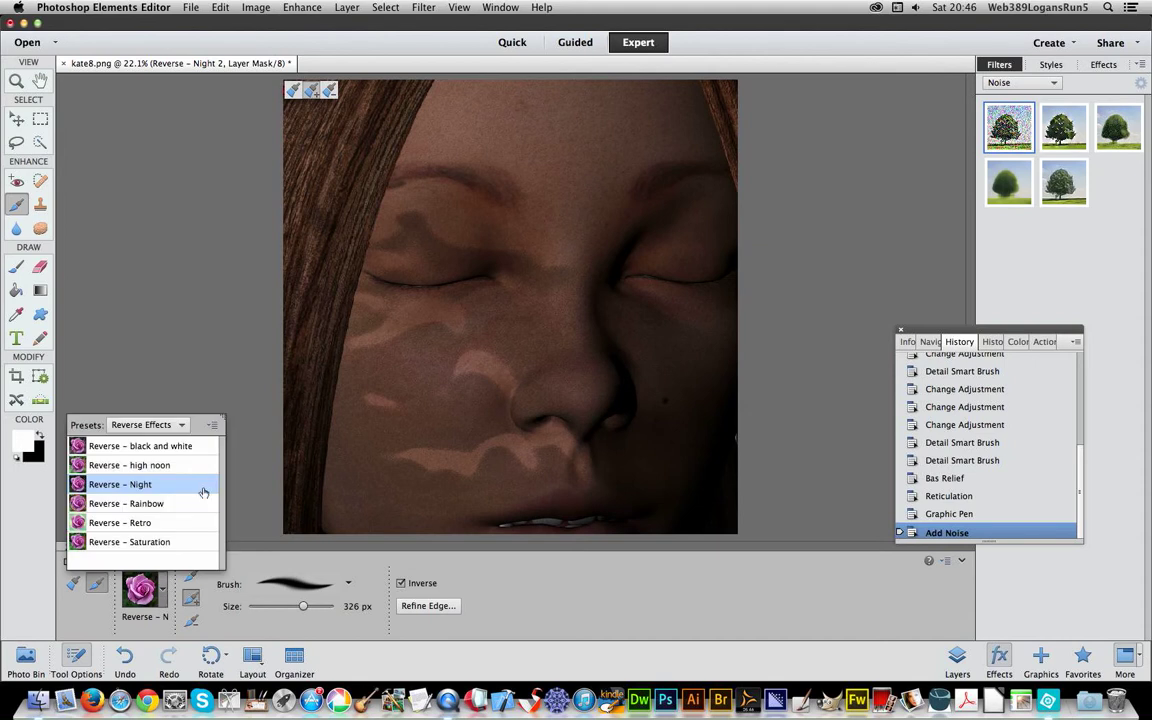
pyautogui.click(160, 424)
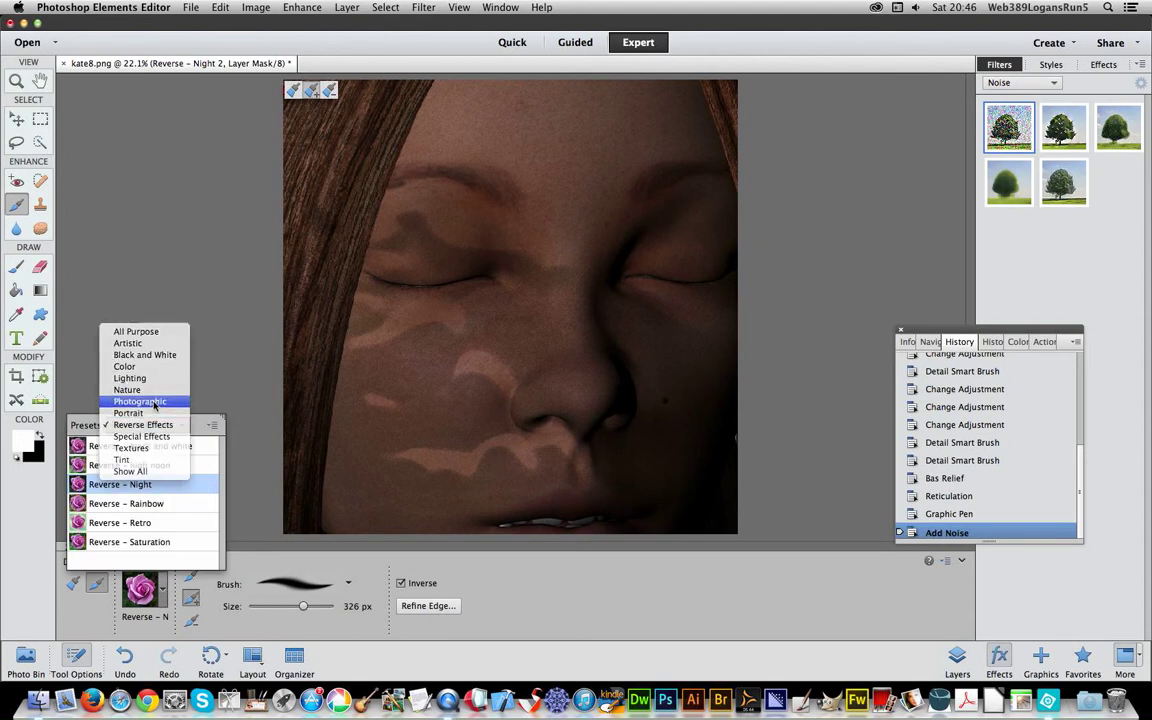
pyautogui.click(155, 402)
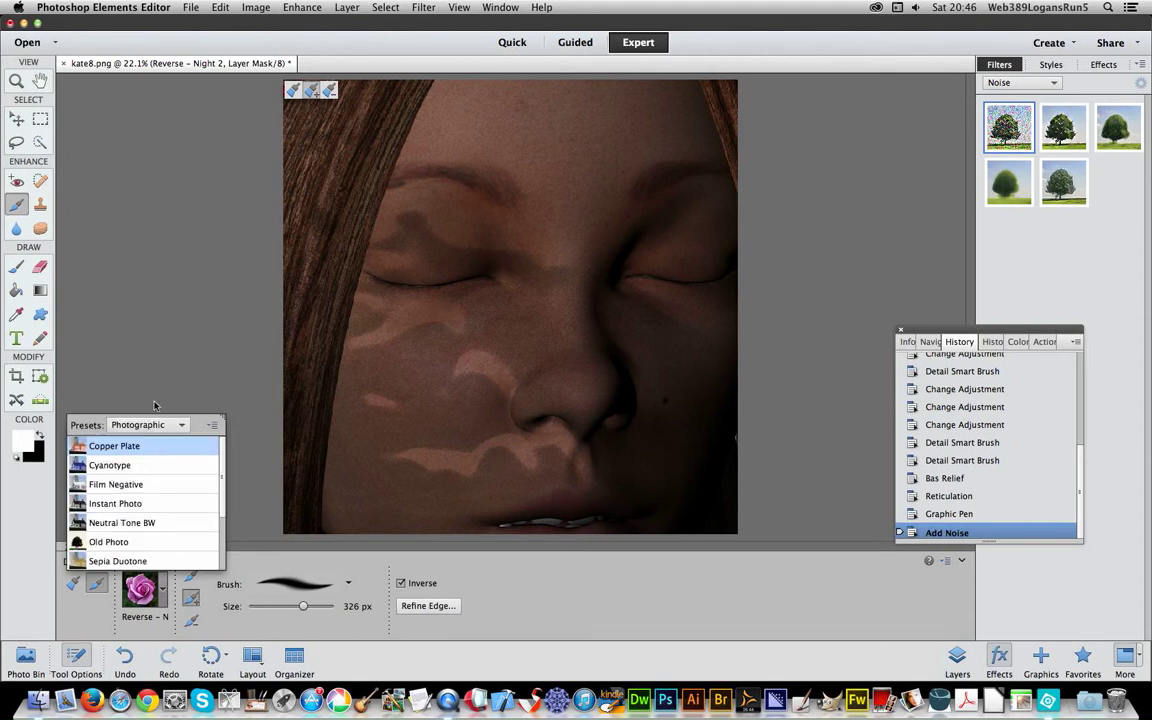
pyautogui.click(112, 465)
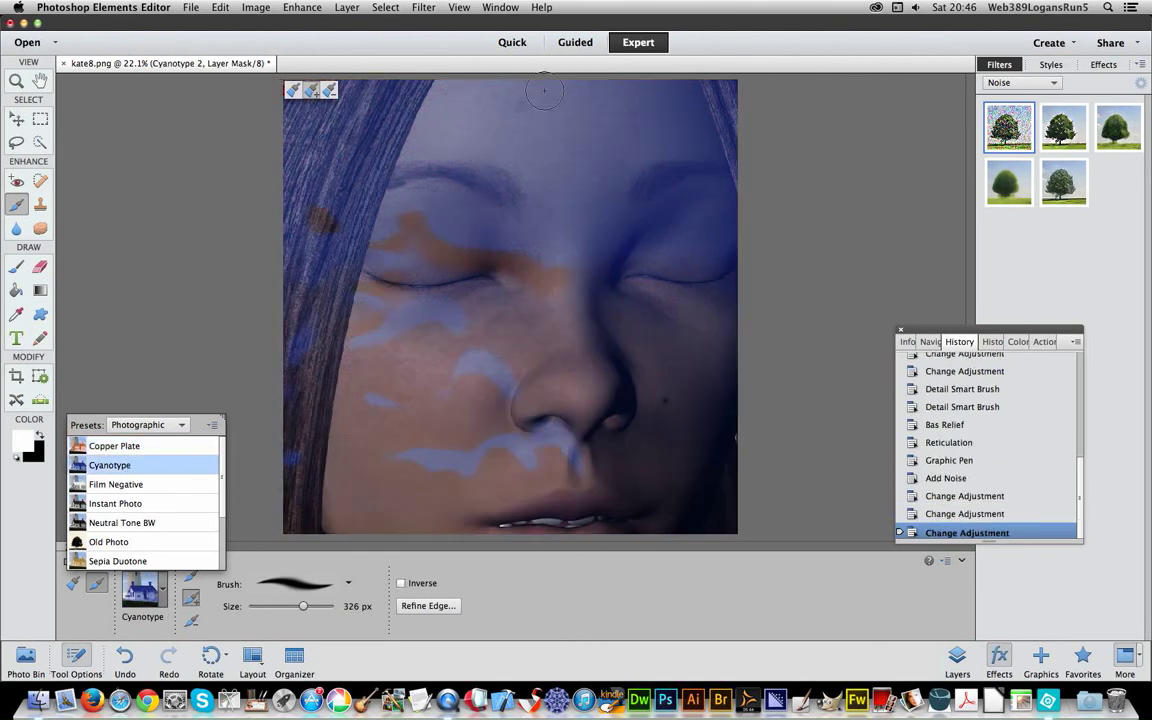
pyautogui.click(1010, 130)
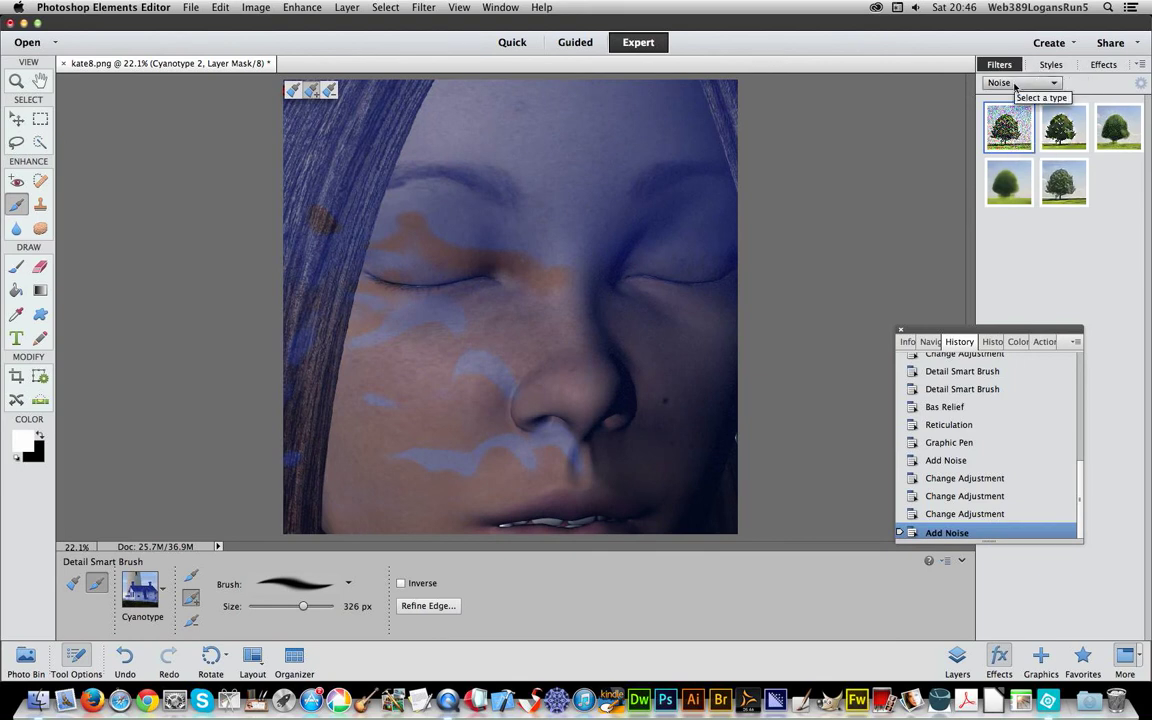
# Step: Enable a size 105 drop shadow in the layer's Style Settings
pyautogui.click(1012, 83)
pyautogui.click(345, 10)
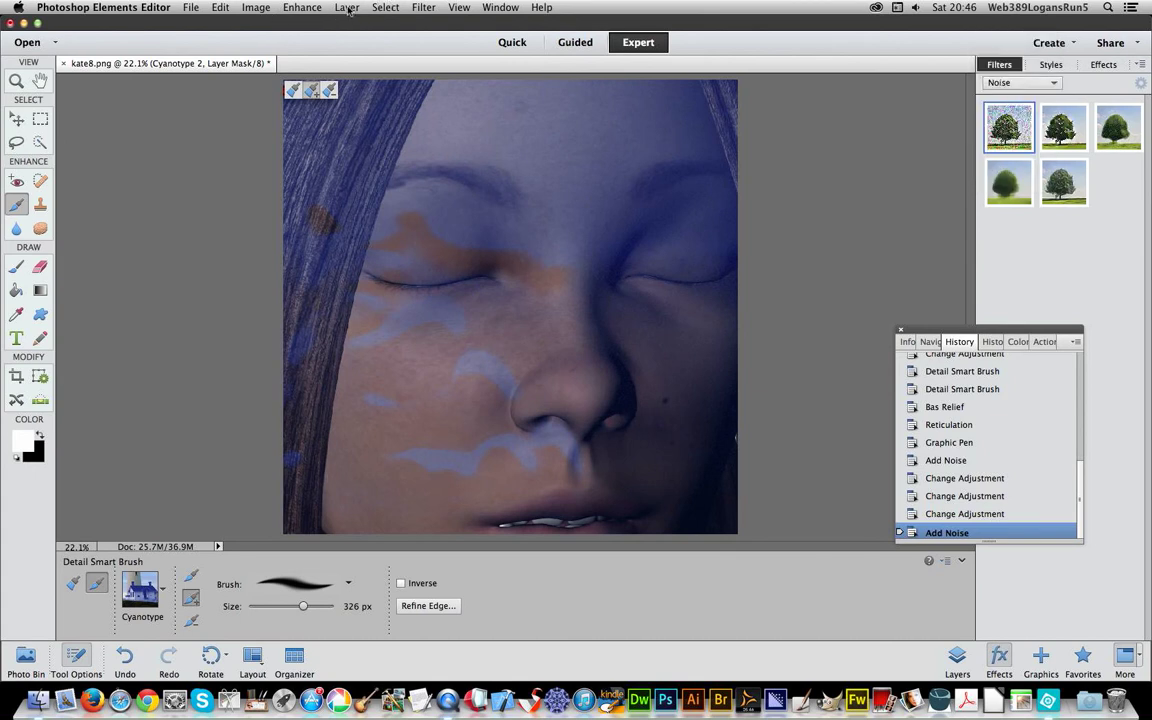
pyautogui.click(348, 8)
pyautogui.moveTo(400, 89)
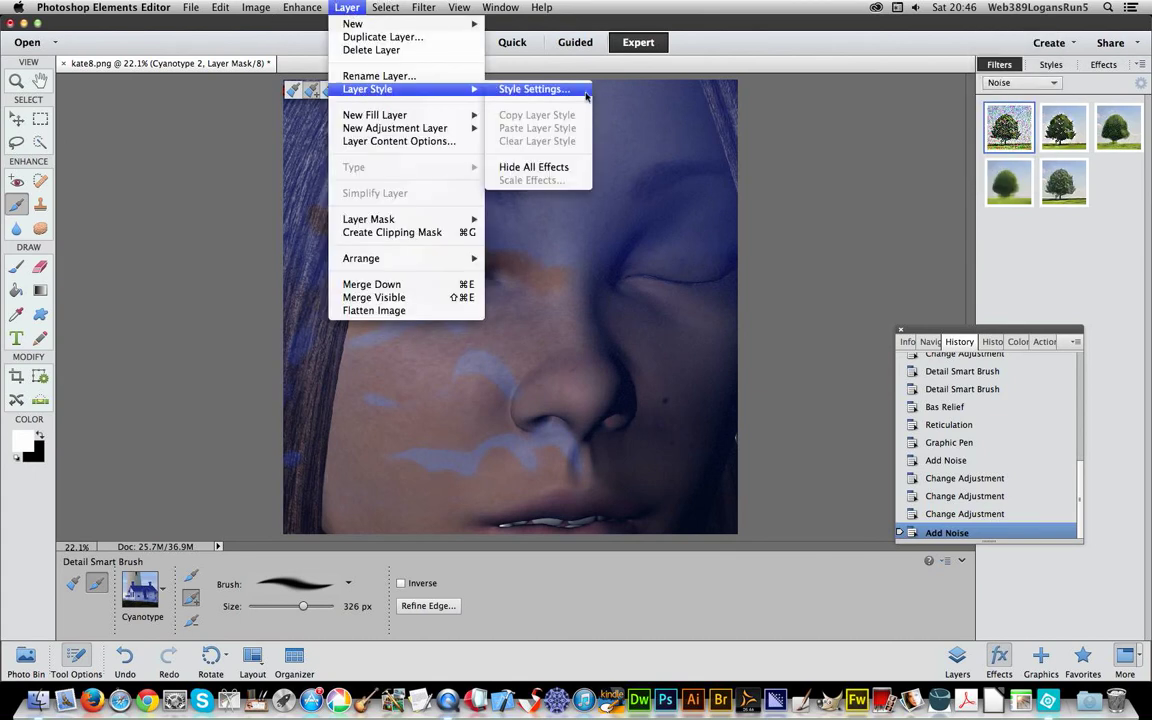
pyautogui.click(545, 90)
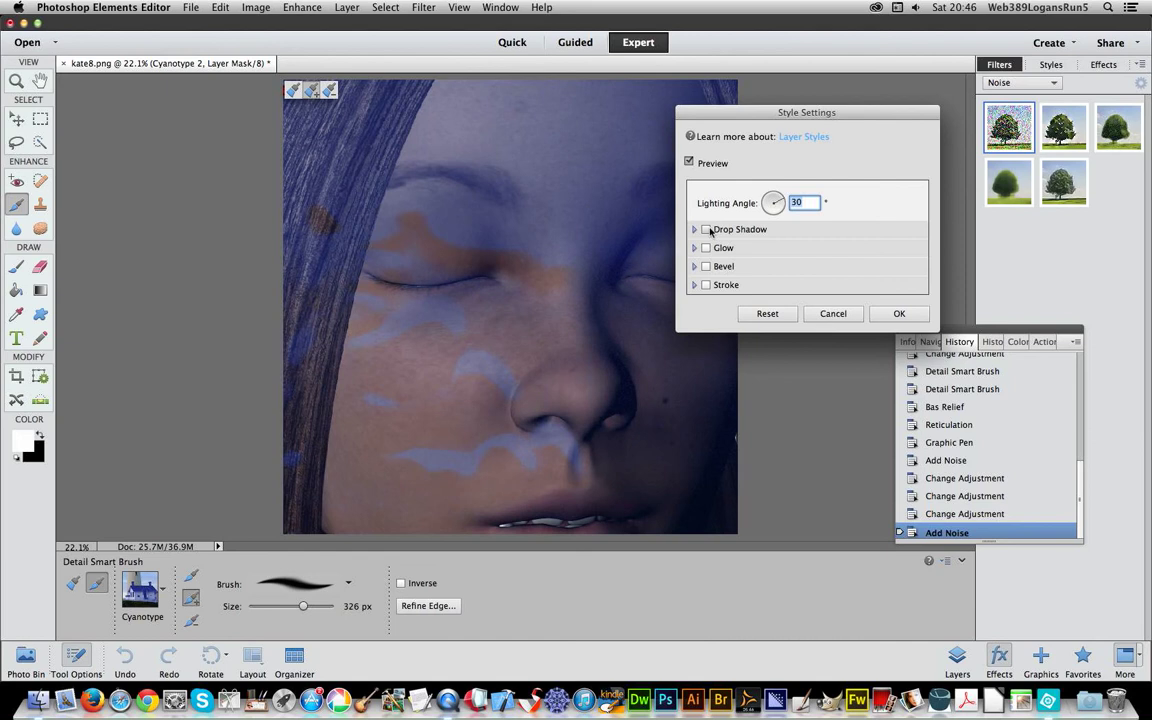
pyautogui.click(707, 230)
pyautogui.moveTo(743, 252); pyautogui.dragTo(760, 276)
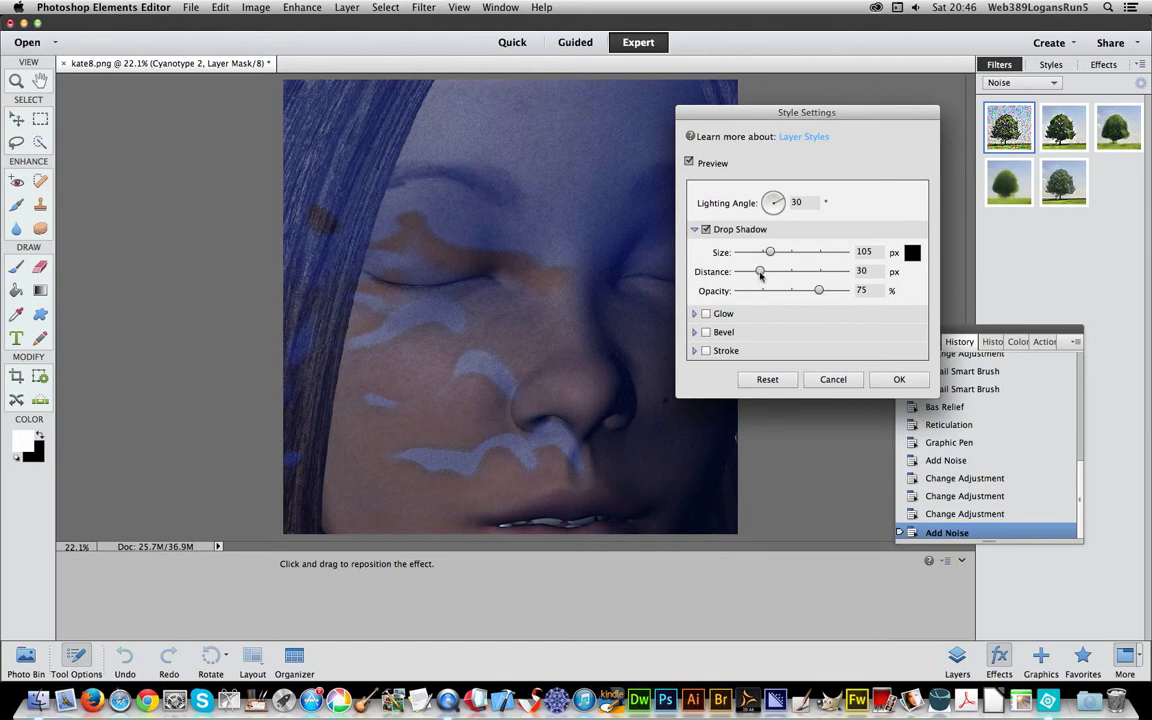
# Step: Add a size 5 bevel and a 40 px stroke outline
pyautogui.click(706, 333)
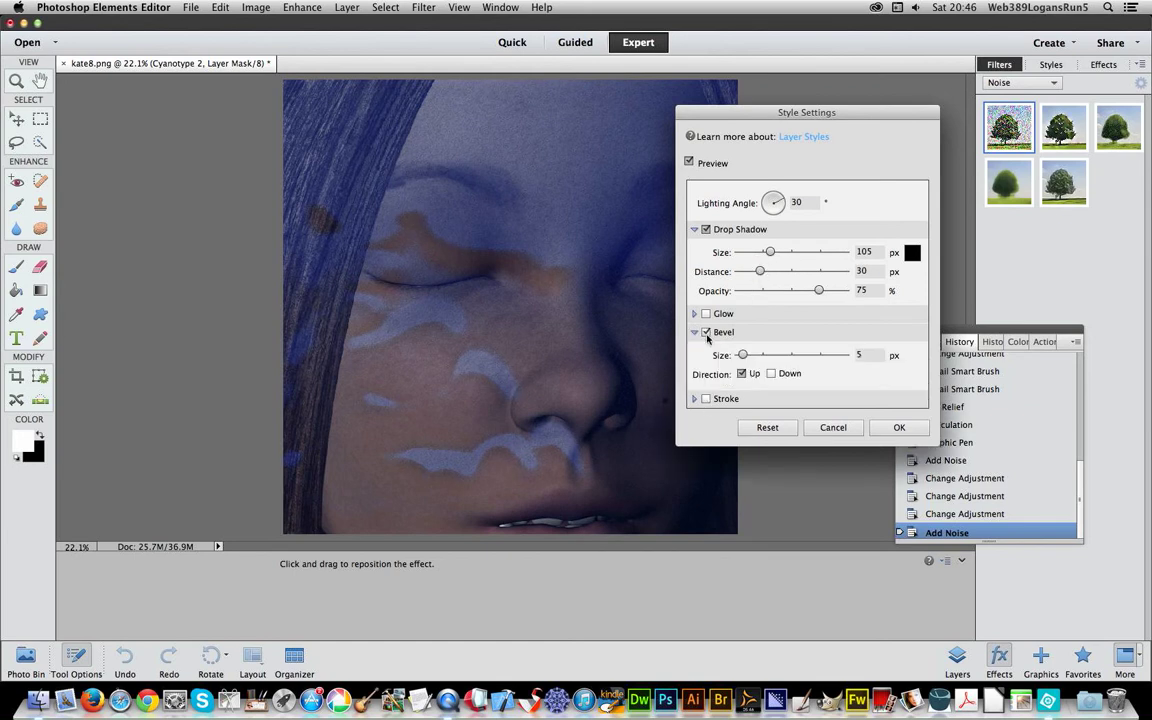
pyautogui.click(695, 399)
pyautogui.click(706, 399)
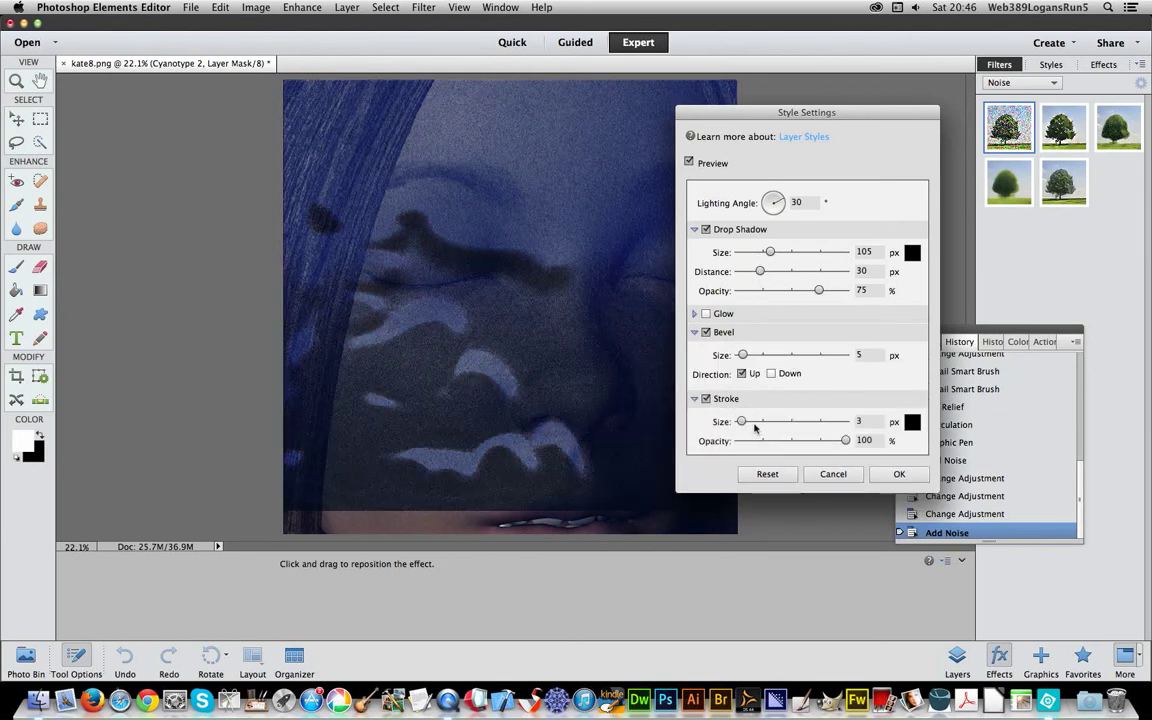
pyautogui.moveTo(751, 421); pyautogui.dragTo(754, 421)
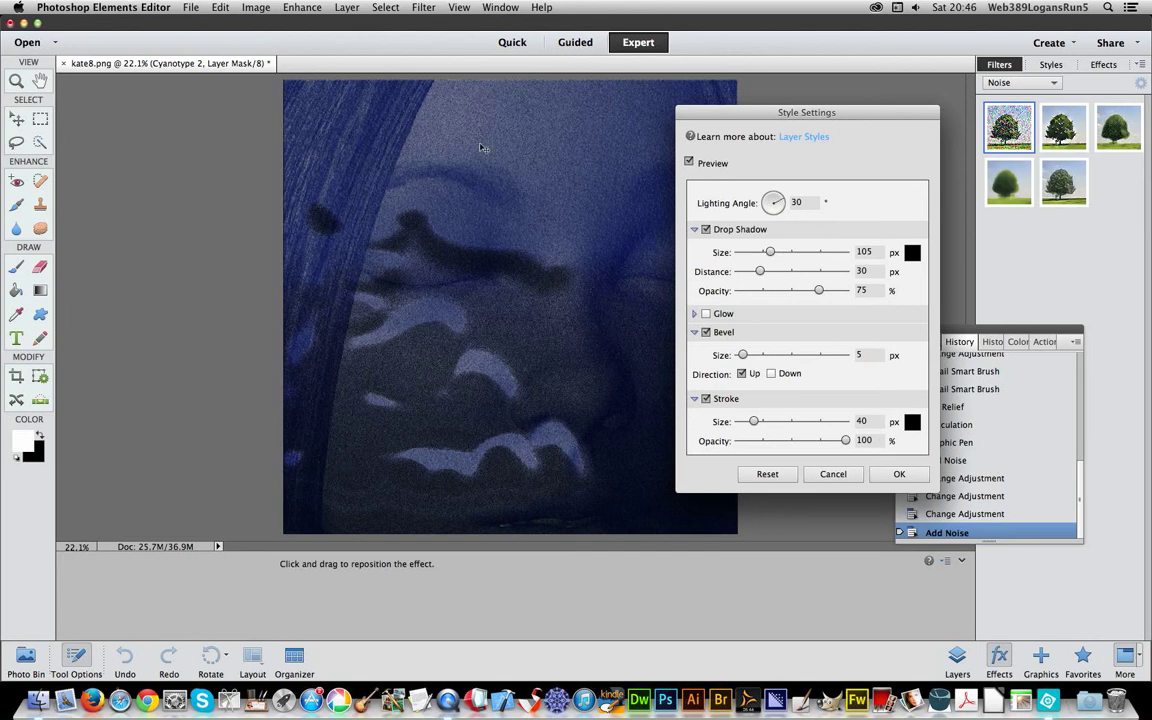
# Step: Confirm the layer styles, extend the blue across the brow, then erase it from cheek and eye
pyautogui.click(900, 474)
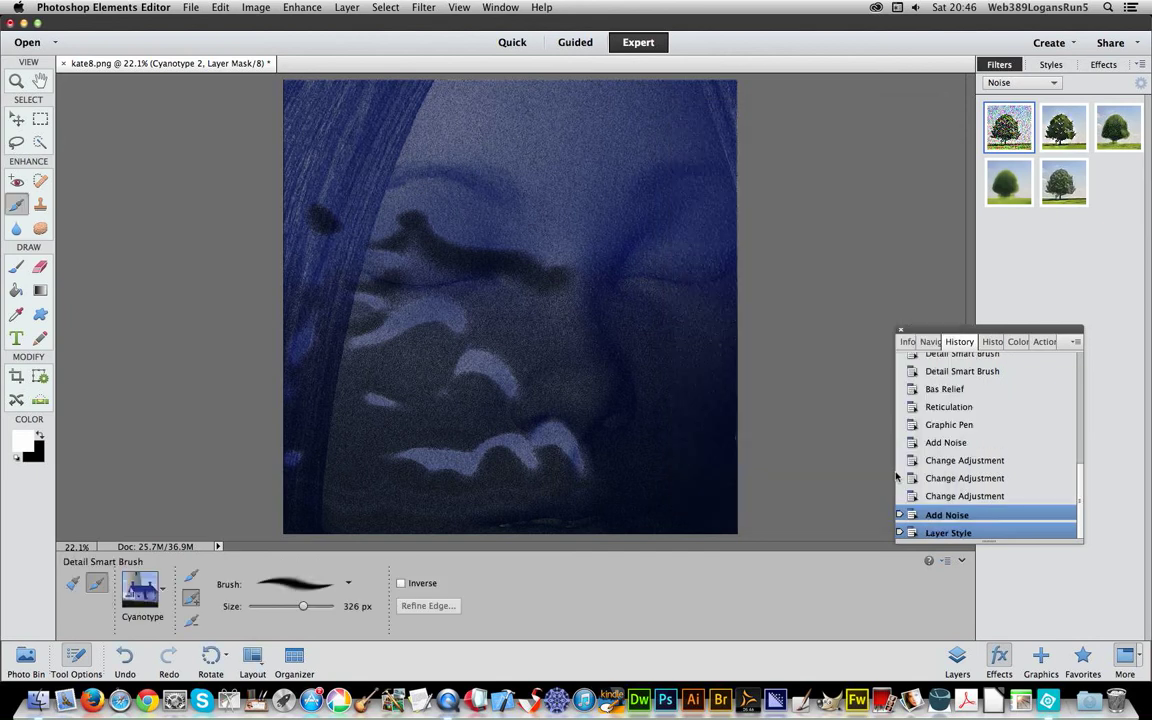
pyautogui.moveTo(488, 180); pyautogui.dragTo(343, 160)
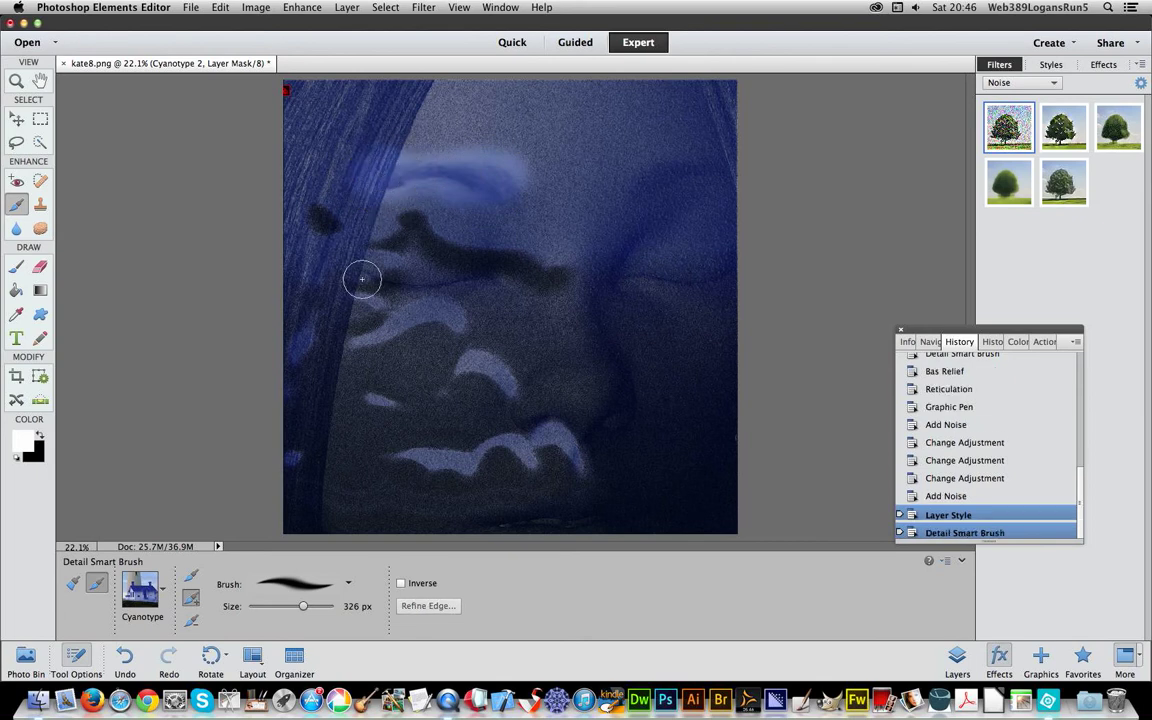
pyautogui.click(191, 620)
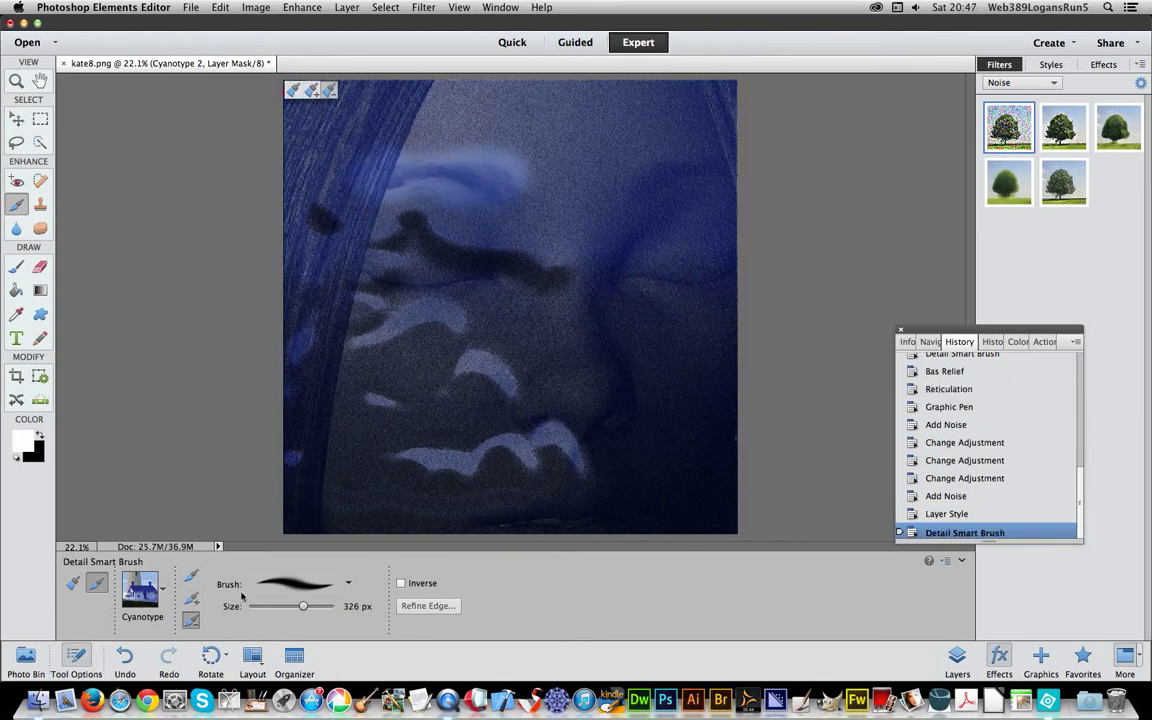
pyautogui.moveTo(477, 379)
pyautogui.mouseDown()
pyautogui.moveTo(420, 380)
pyautogui.moveTo(426, 368)
pyautogui.moveTo(412, 356)
pyautogui.moveTo(461, 361)
pyautogui.moveTo(408, 344)
pyautogui.moveTo(436, 327)
pyautogui.moveTo(398, 285)
pyautogui.moveTo(378, 284)
pyautogui.moveTo(415, 287)
pyautogui.moveTo(410, 277)
pyautogui.moveTo(357, 237)
pyautogui.moveTo(321, 180)
pyautogui.mouseUp()
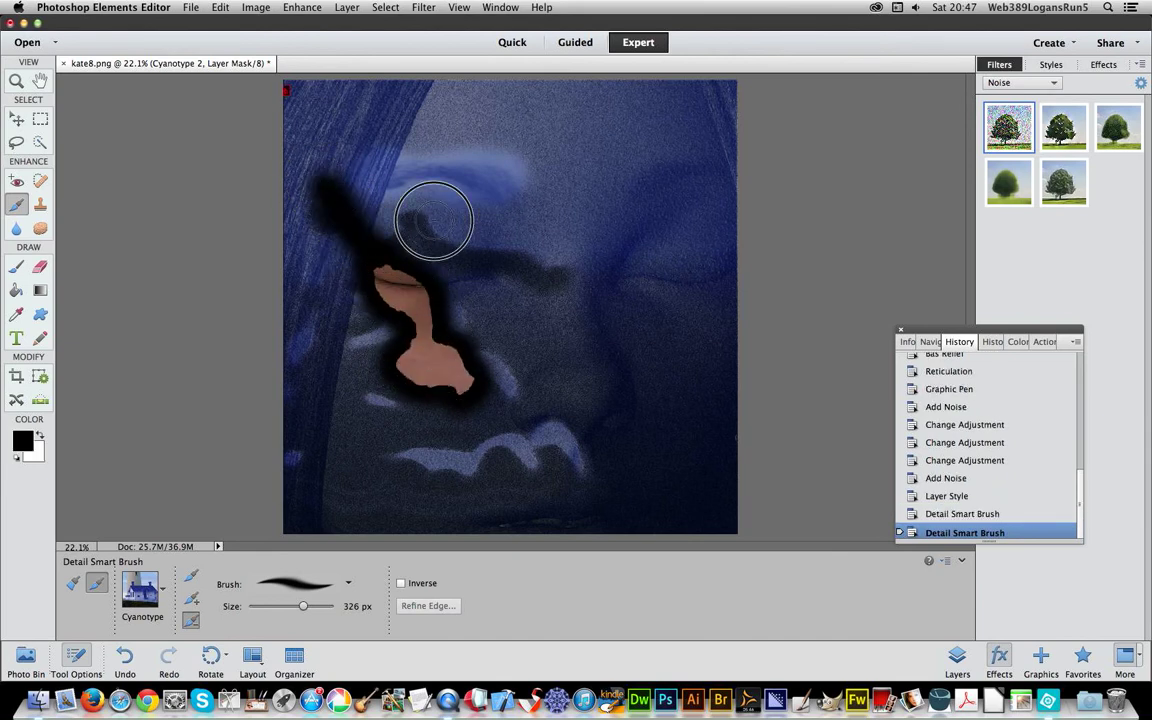
pyautogui.moveTo(488, 213)
pyautogui.mouseDown()
pyautogui.moveTo(437, 203)
pyautogui.moveTo(413, 232)
pyautogui.moveTo(428, 265)
pyautogui.moveTo(379, 262)
pyautogui.moveTo(419, 240)
pyautogui.moveTo(411, 260)
pyautogui.moveTo(356, 246)
pyautogui.moveTo(367, 266)
pyautogui.moveTo(350, 279)
pyautogui.moveTo(463, 290)
pyautogui.moveTo(482, 252)
pyautogui.mouseUp()
pyautogui.press('x')
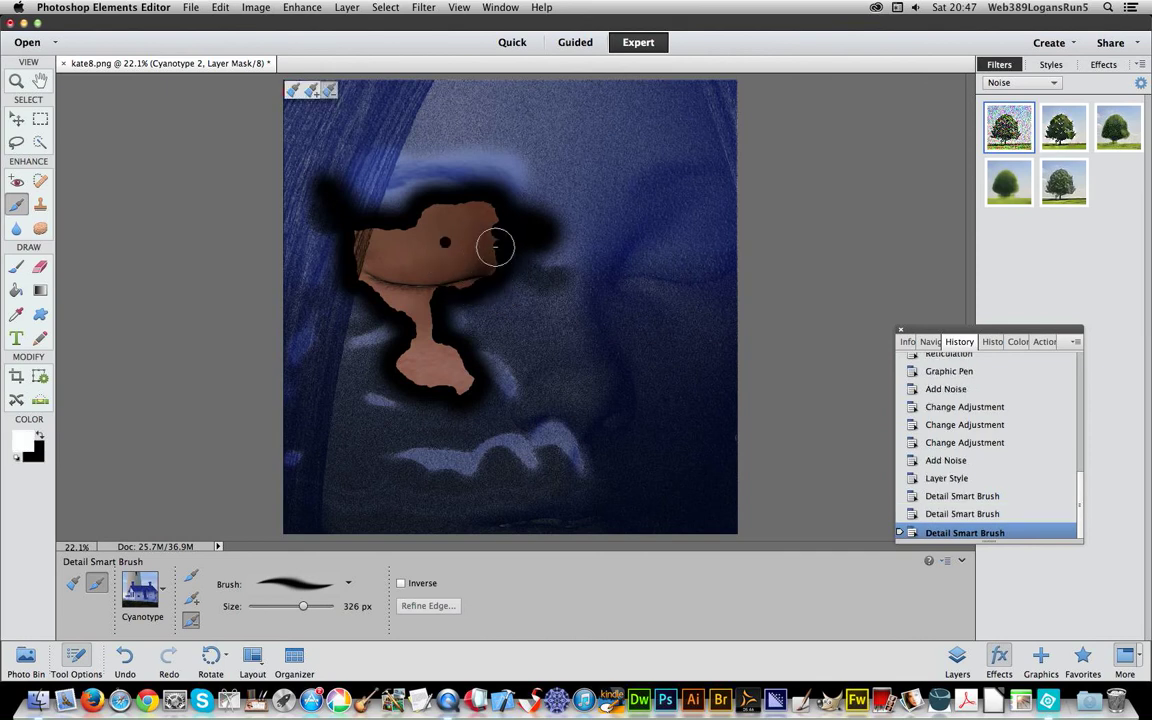